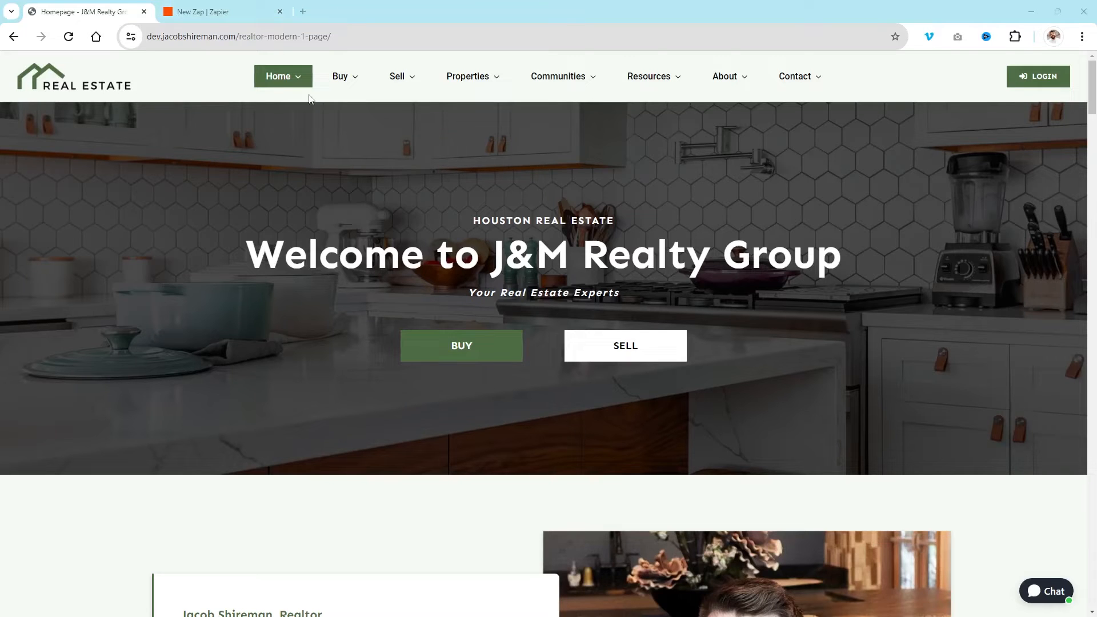
Step: Look over the top of the real estate homepage and open the site's Buy page
{"action": "scroll", "coordinate": [364, 188], "scroll_direction": "down", "scroll_amount": 6}
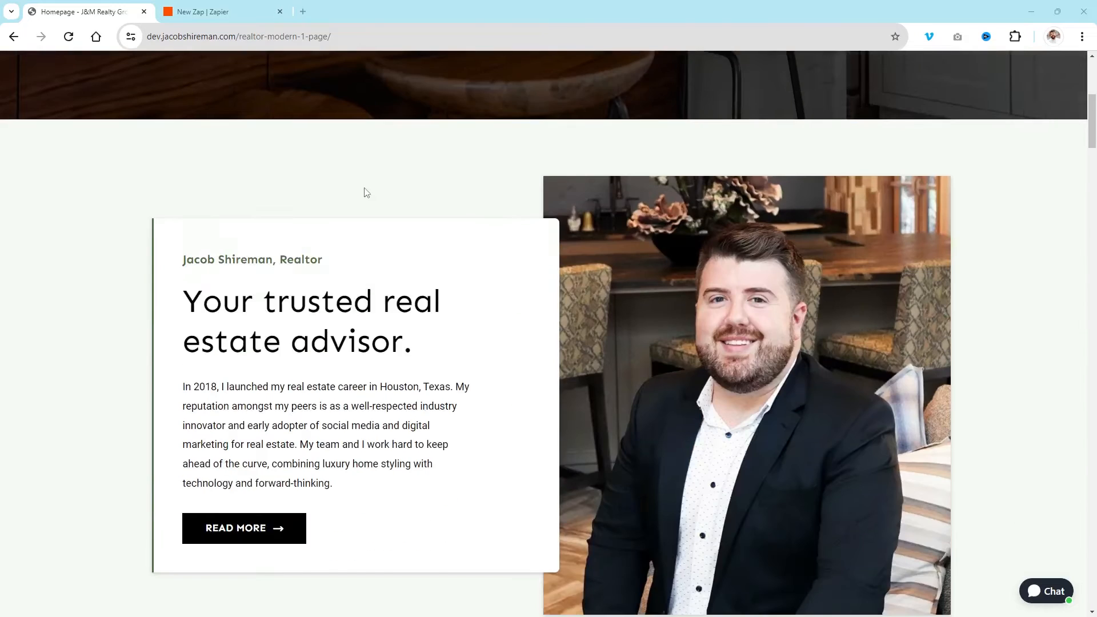
{"action": "scroll", "coordinate": [364, 189], "scroll_direction": "up", "scroll_amount": 6}
{"action": "left_click", "coordinate": [344, 87]}
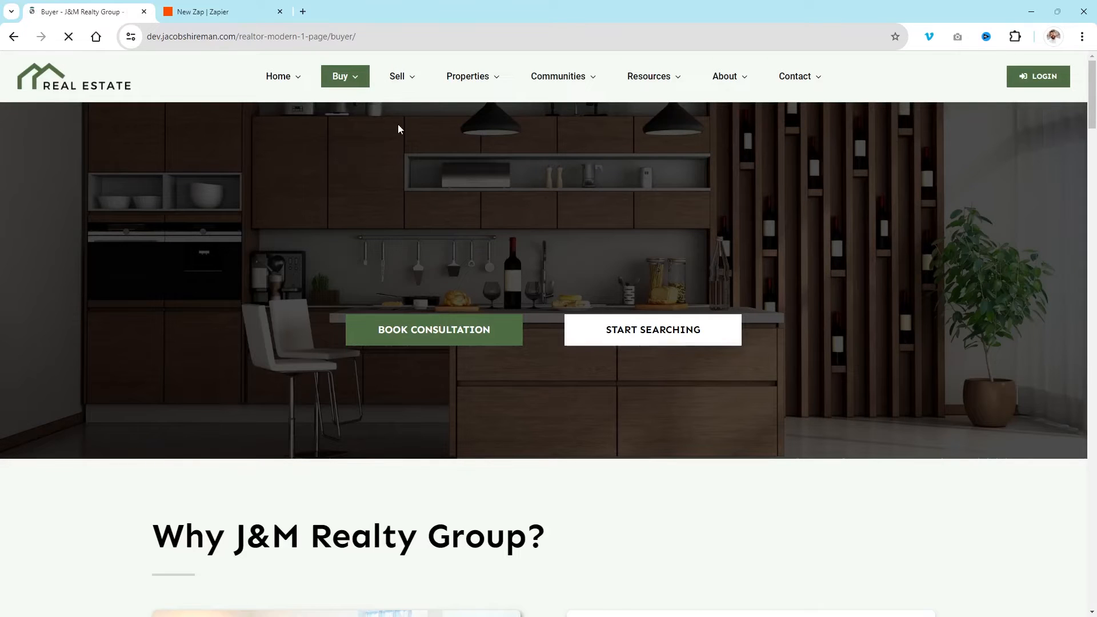
Step: Review the Buy page's sections down to the six cards of the home buying process
{"action": "scroll", "coordinate": [400, 167], "scroll_direction": "down", "scroll_amount": 4}
{"action": "scroll", "coordinate": [536, 137], "scroll_direction": "down", "scroll_amount": 9}
{"action": "scroll", "coordinate": [536, 137], "scroll_direction": "down", "scroll_amount": 6}
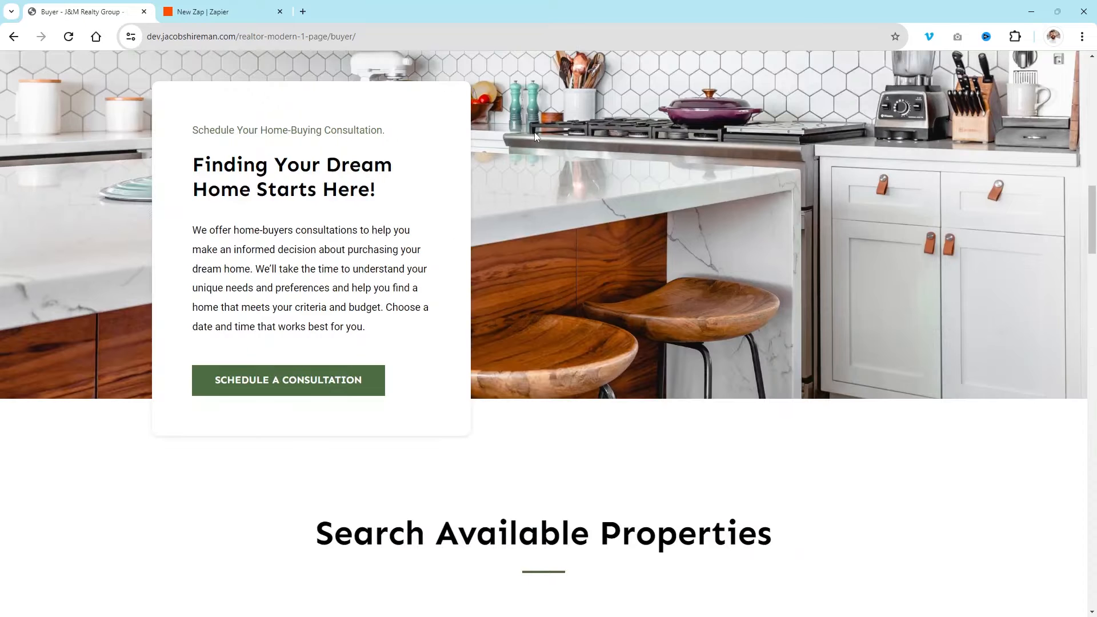
{"action": "scroll", "coordinate": [197, 204], "scroll_direction": "down", "scroll_amount": 15}
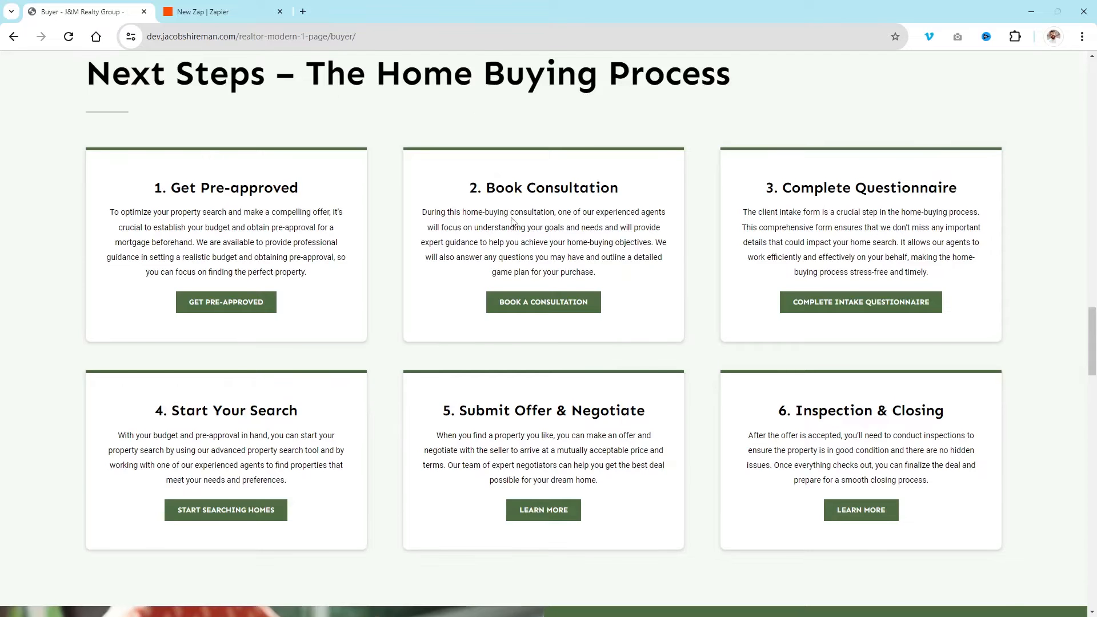
{"action": "scroll", "coordinate": [510, 221], "scroll_direction": "up", "scroll_amount": 2}
{"action": "scroll", "coordinate": [511, 221], "scroll_direction": "down", "scroll_amount": 1}
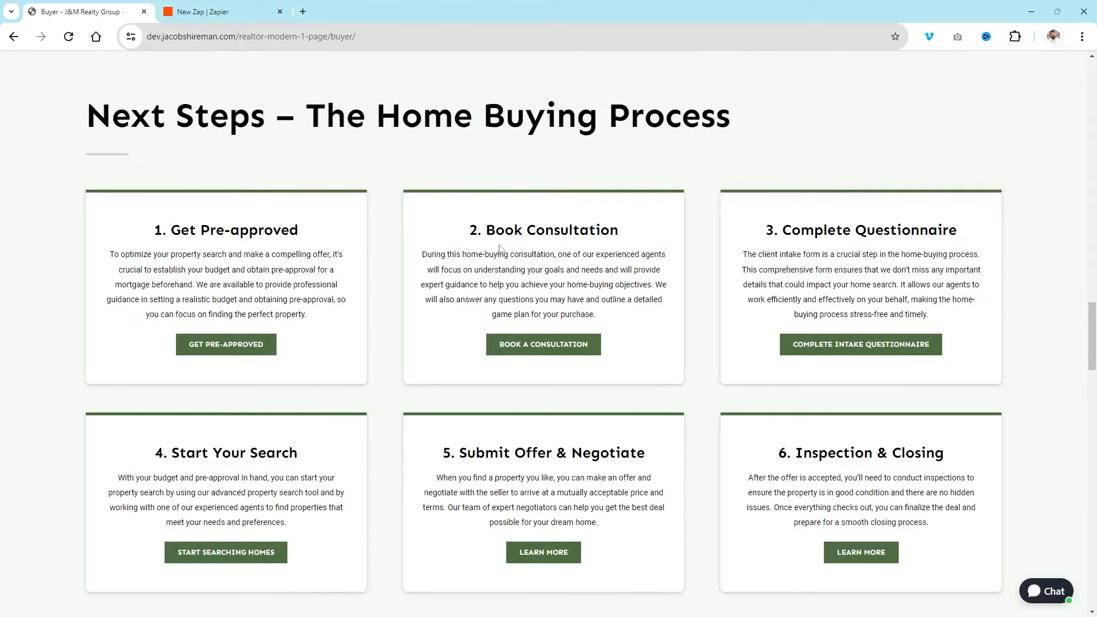
{"action": "scroll", "coordinate": [497, 246], "scroll_direction": "down", "scroll_amount": 2}
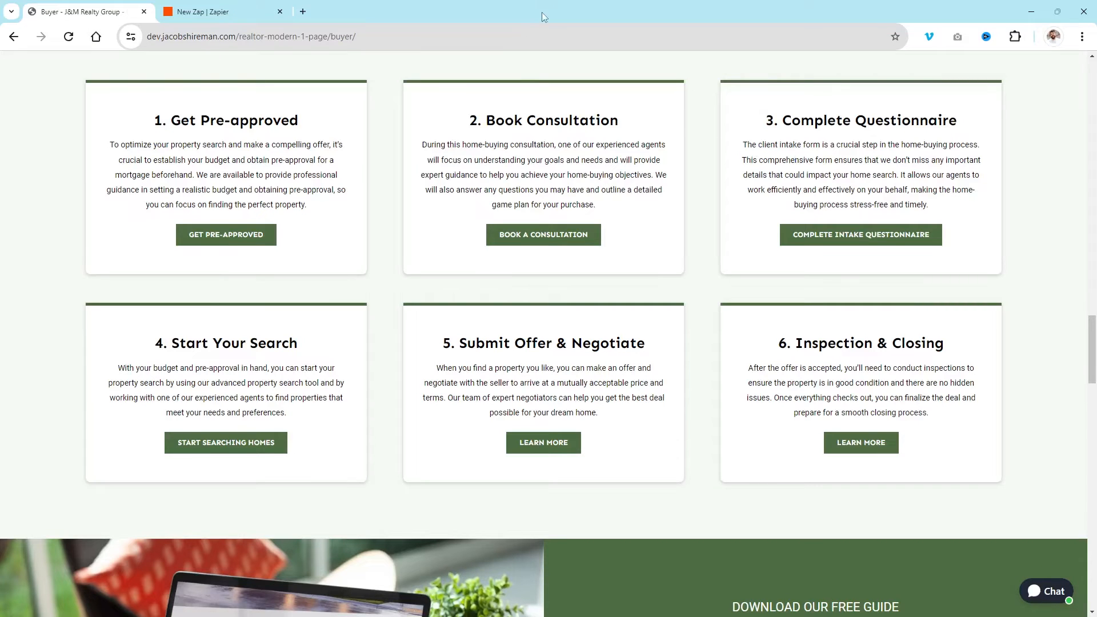
{"action": "scroll", "coordinate": [294, 190], "scroll_direction": "up", "scroll_amount": 2}
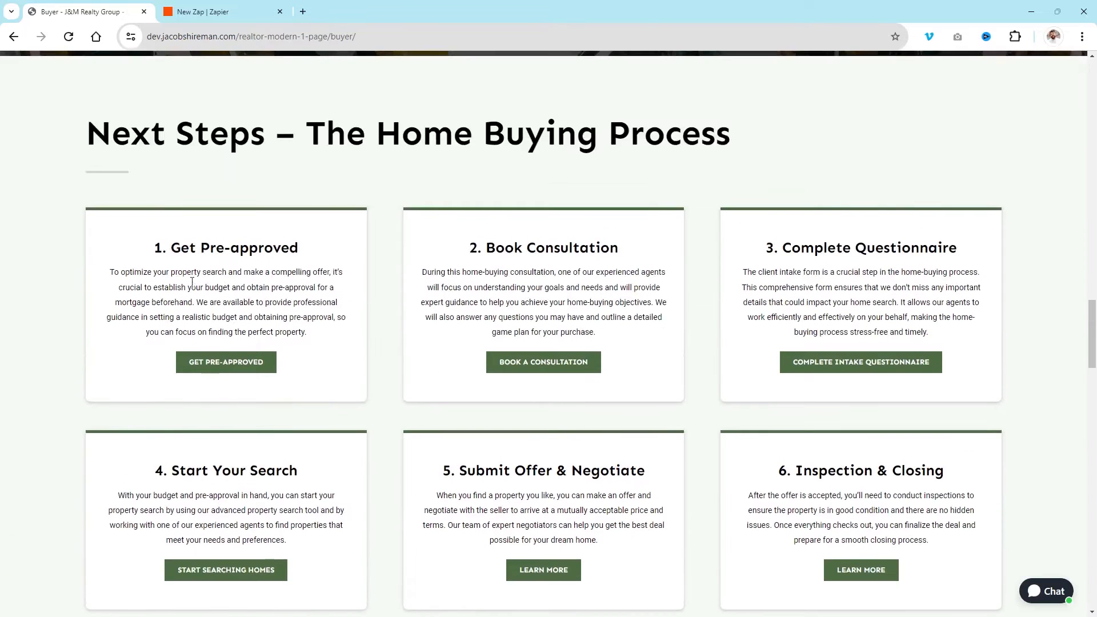
Step: Open the Get Pre-Approved and Complete Intake Questionnaire links in separate new tabs
{"action": "right_click", "coordinate": [216, 370]}
{"action": "left_click", "coordinate": [260, 380]}
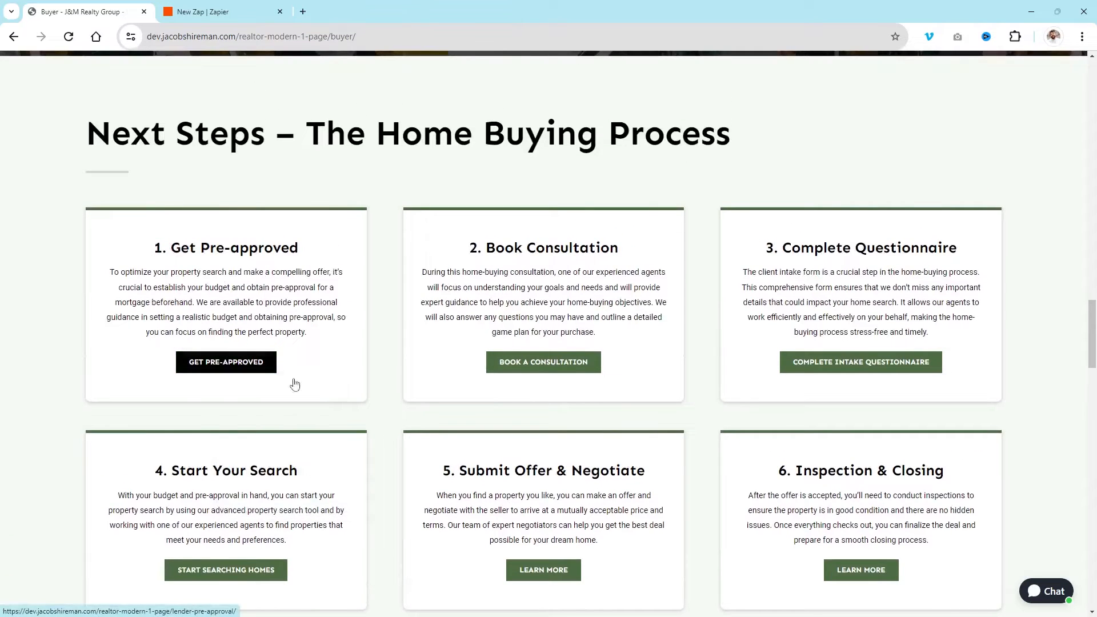
{"action": "right_click", "coordinate": [802, 364]}
{"action": "left_click", "coordinate": [845, 376]}
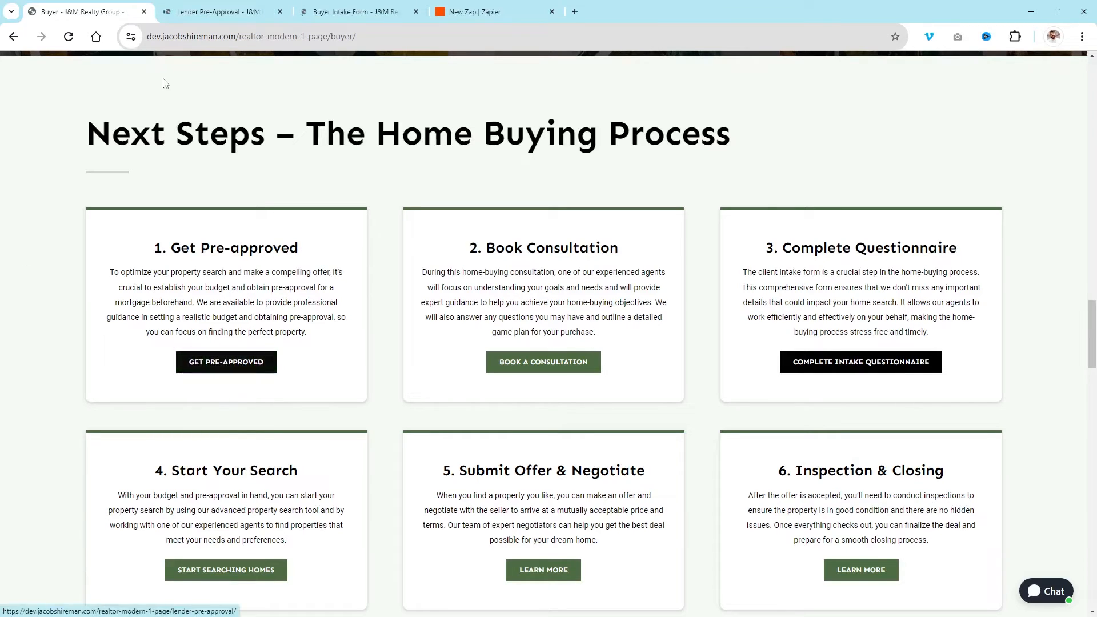
Step: Review the lender pre-approval form, from the primary buyer's contact fields to the budget question and submit option
{"action": "left_click", "coordinate": [205, 5]}
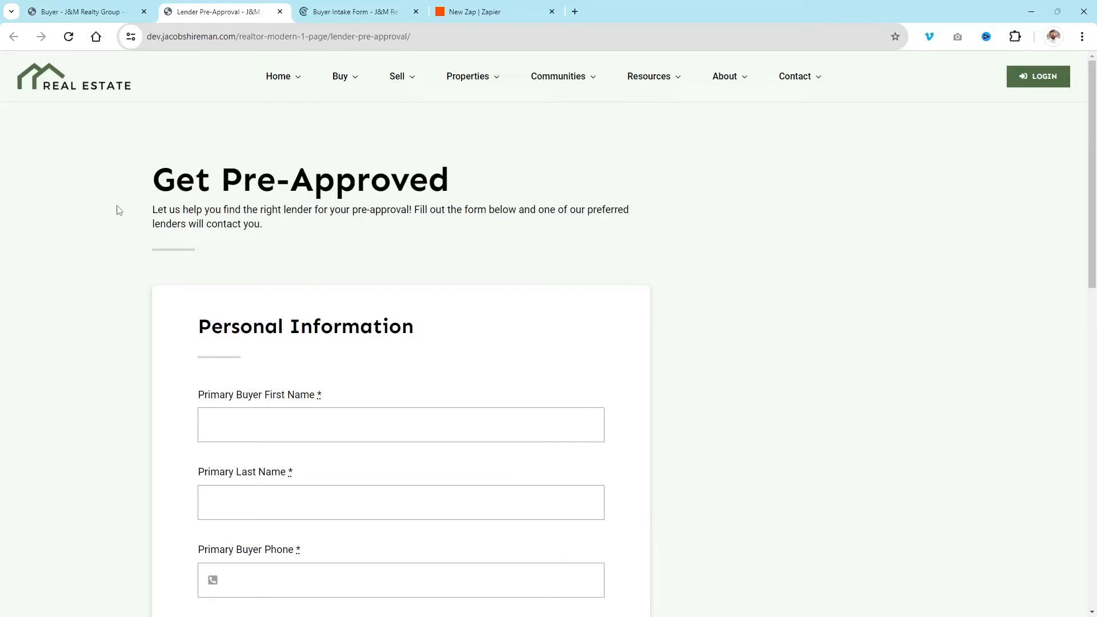
{"action": "scroll", "coordinate": [153, 206], "scroll_direction": "down", "scroll_amount": 3}
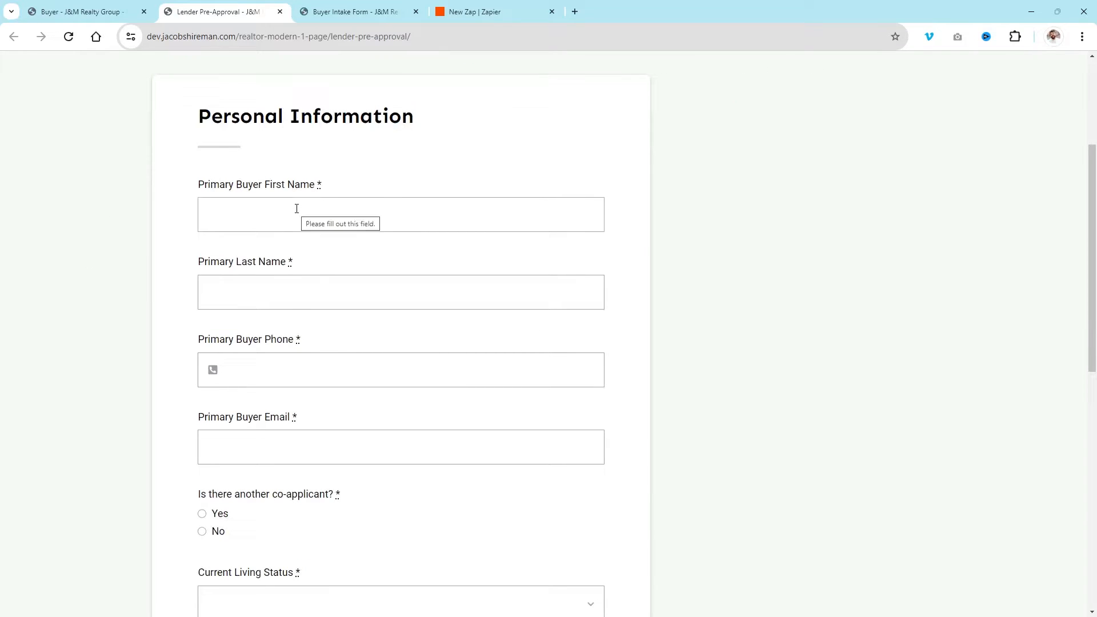
{"action": "scroll", "coordinate": [280, 289], "scroll_direction": "down", "scroll_amount": 4}
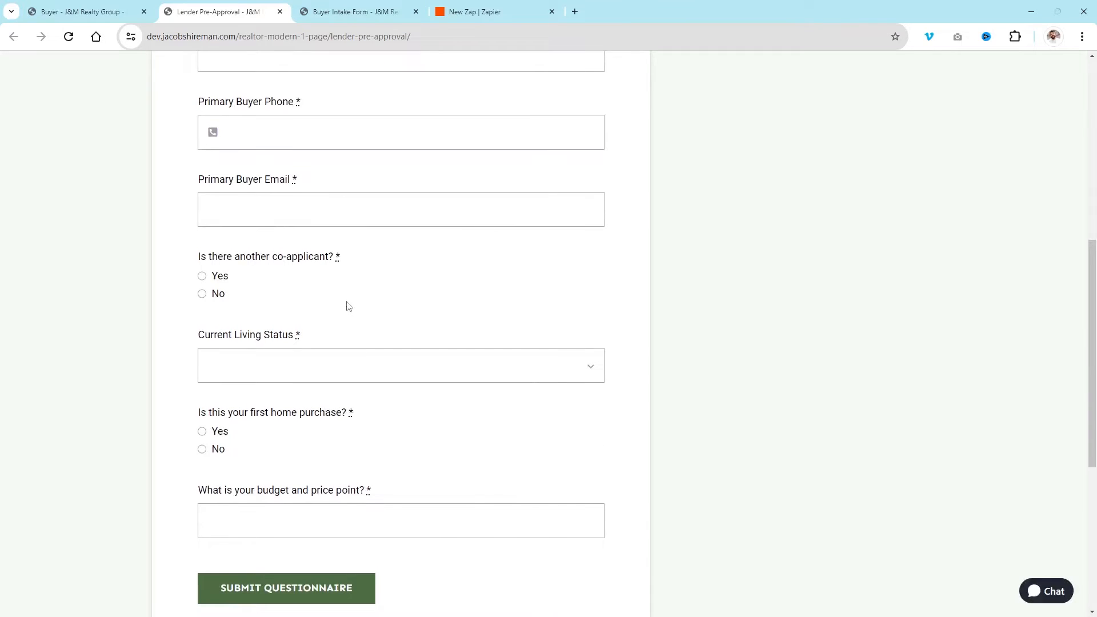
{"action": "scroll", "coordinate": [346, 307], "scroll_direction": "down", "scroll_amount": 3}
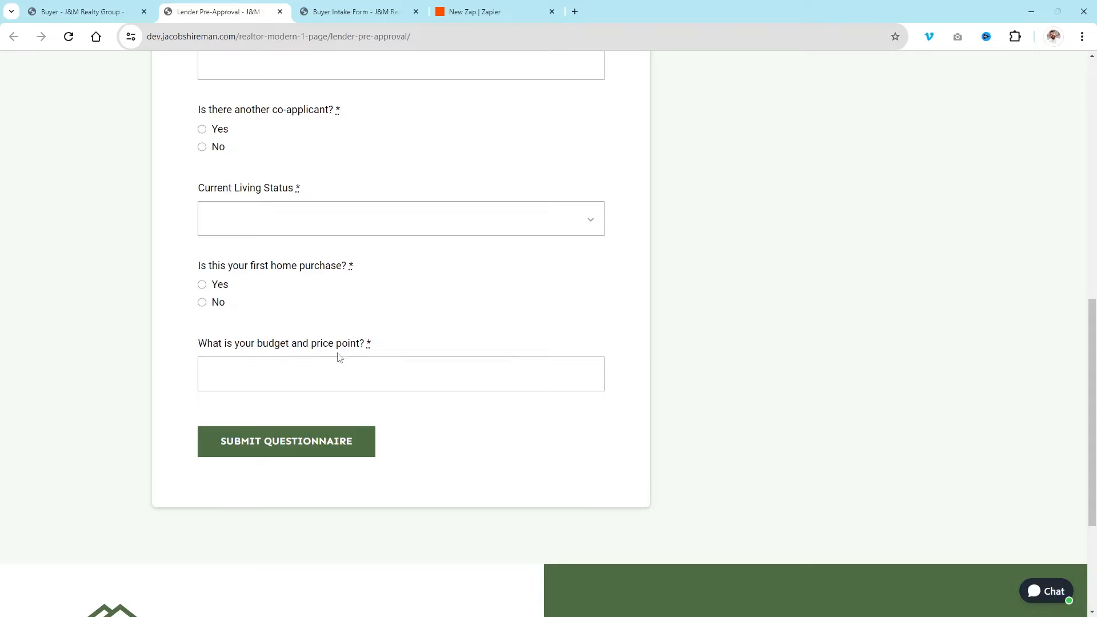
{"action": "scroll", "coordinate": [252, 323], "scroll_direction": "up", "scroll_amount": 5}
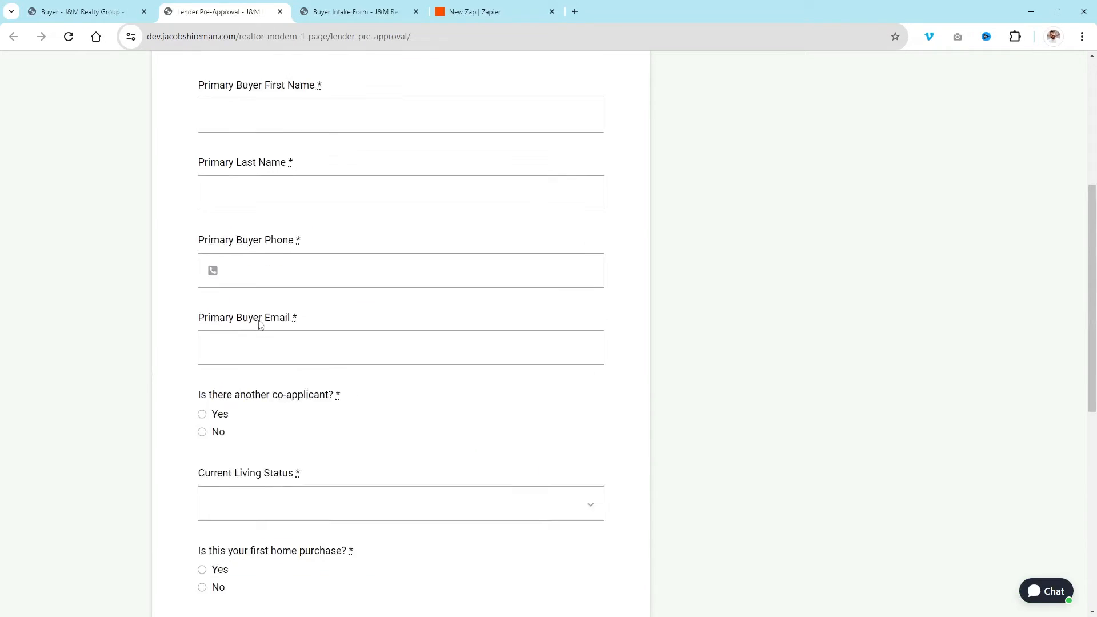
{"action": "scroll", "coordinate": [260, 323], "scroll_direction": "up", "scroll_amount": 1}
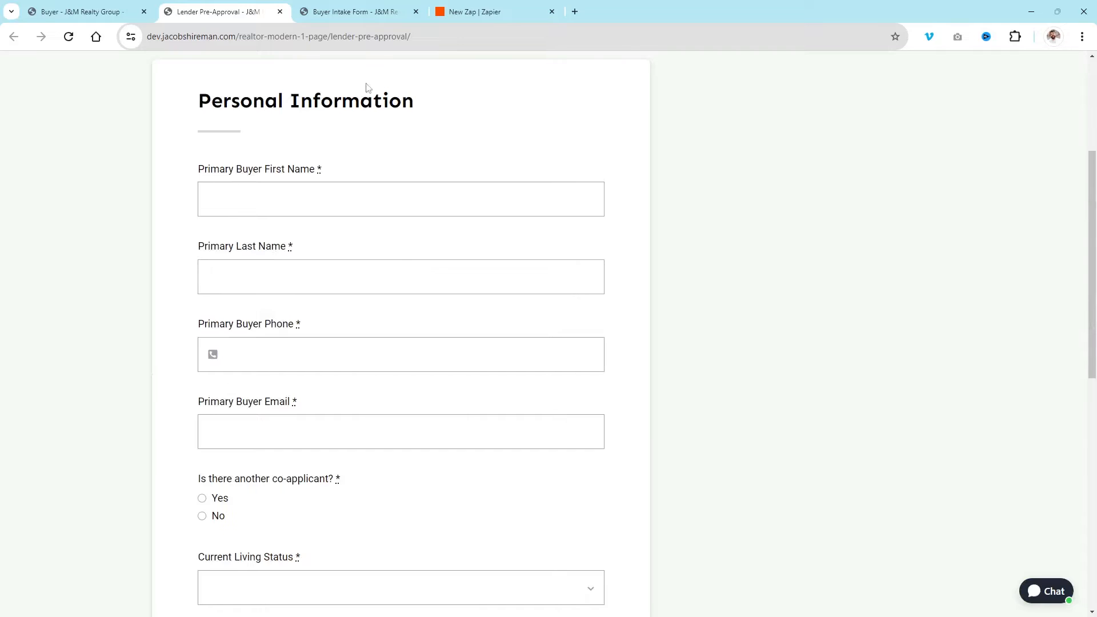
{"action": "scroll", "coordinate": [265, 457], "scroll_direction": "down", "scroll_amount": 1}
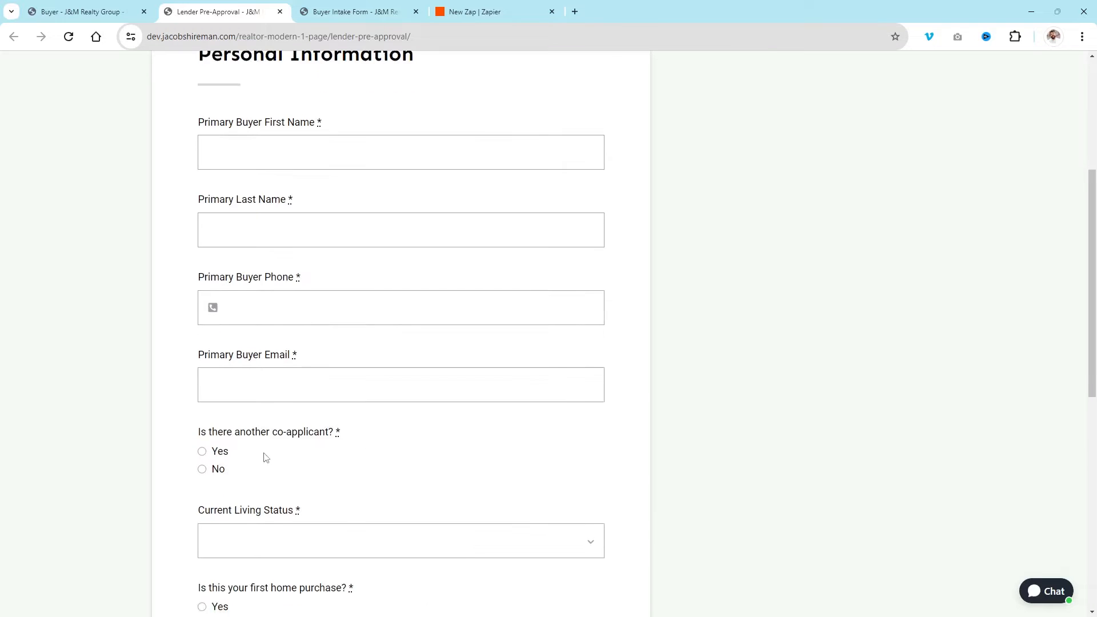
{"action": "scroll", "coordinate": [264, 457], "scroll_direction": "down", "scroll_amount": 5}
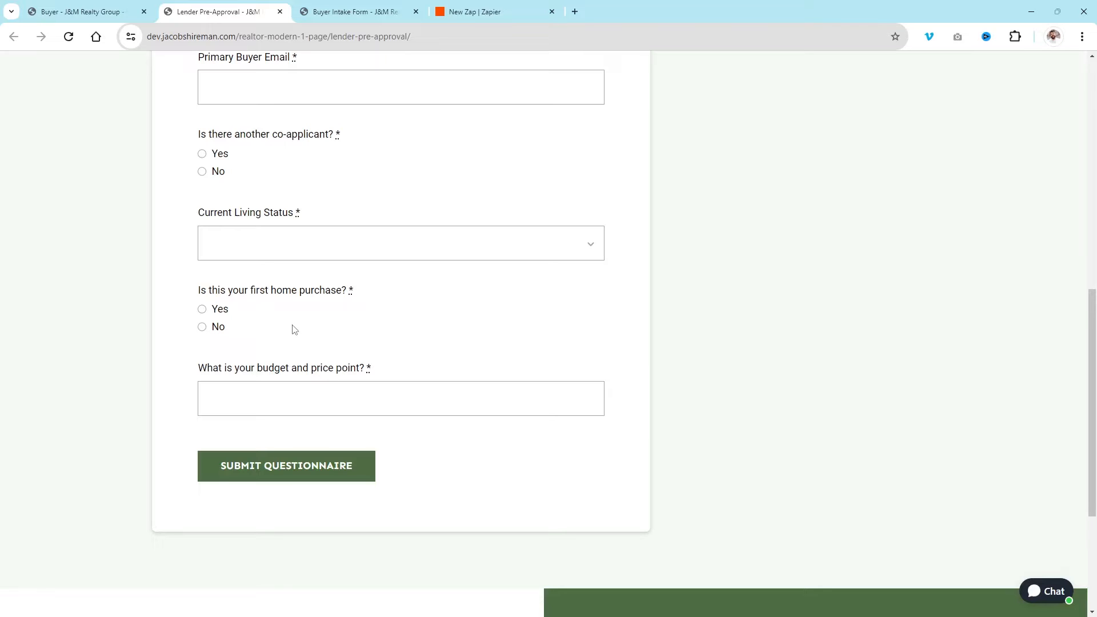
{"action": "scroll", "coordinate": [411, 303], "scroll_direction": "up", "scroll_amount": 7}
{"action": "scroll", "coordinate": [410, 301], "scroll_direction": "down", "scroll_amount": 5}
{"action": "scroll", "coordinate": [409, 300], "scroll_direction": "down", "scroll_amount": 1}
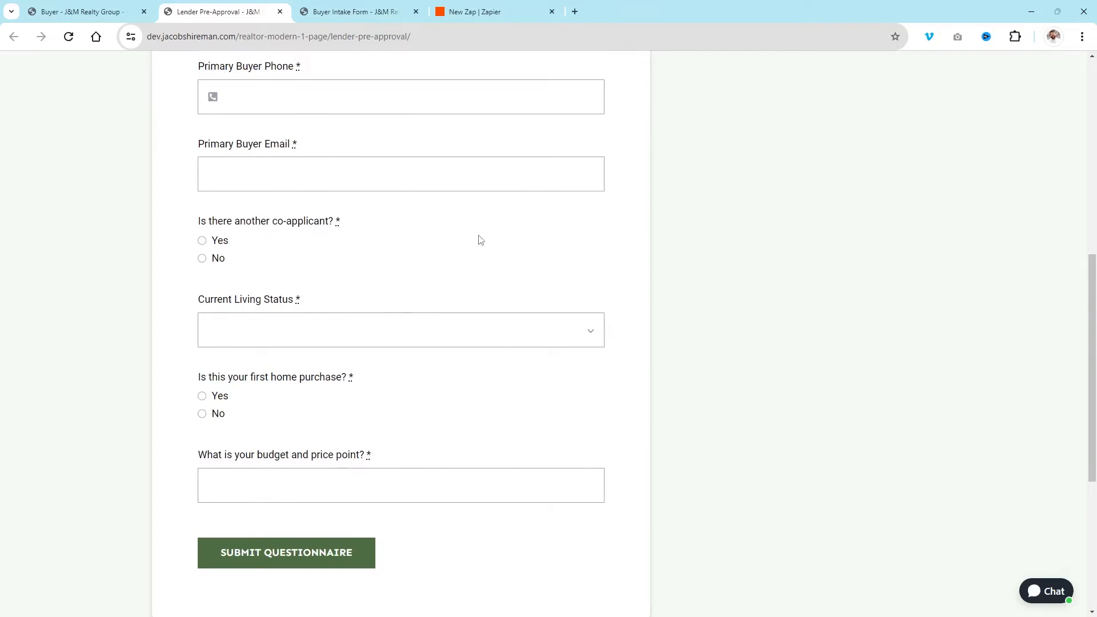
{"action": "scroll", "coordinate": [472, 284], "scroll_direction": "up", "scroll_amount": 4}
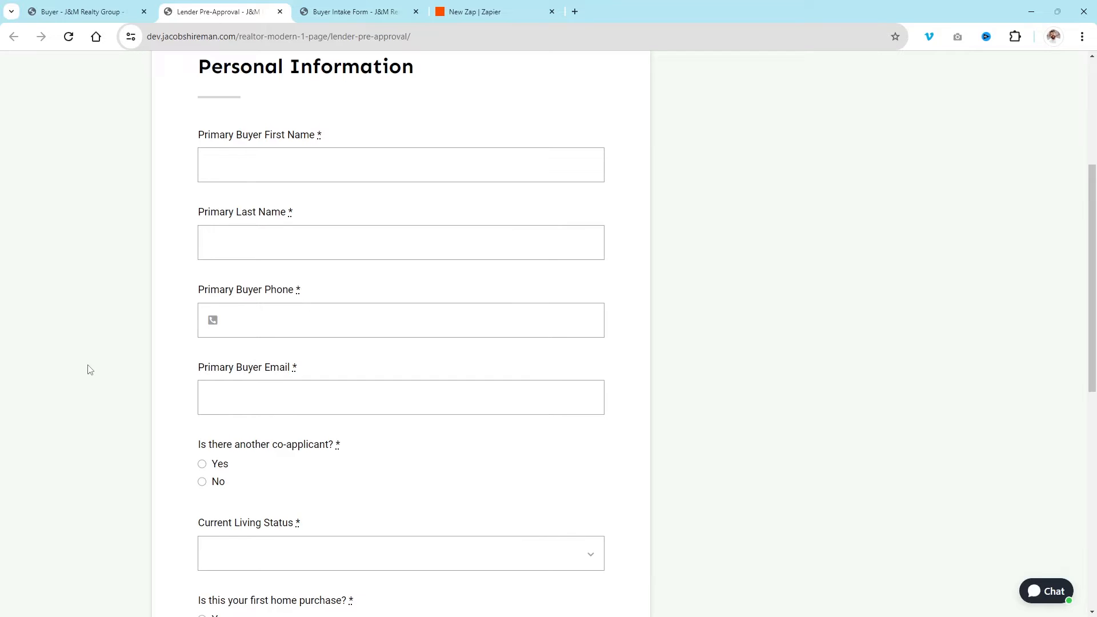
{"action": "scroll", "coordinate": [303, 147], "scroll_direction": "up", "scroll_amount": 5}
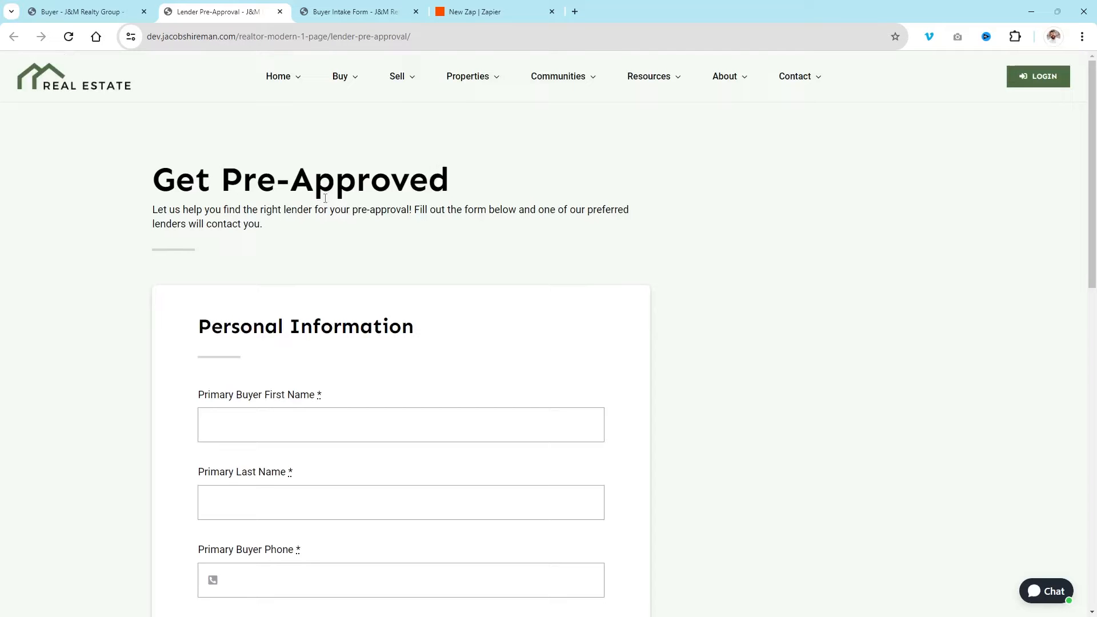
{"action": "scroll", "coordinate": [372, 225], "scroll_direction": "down", "scroll_amount": 10}
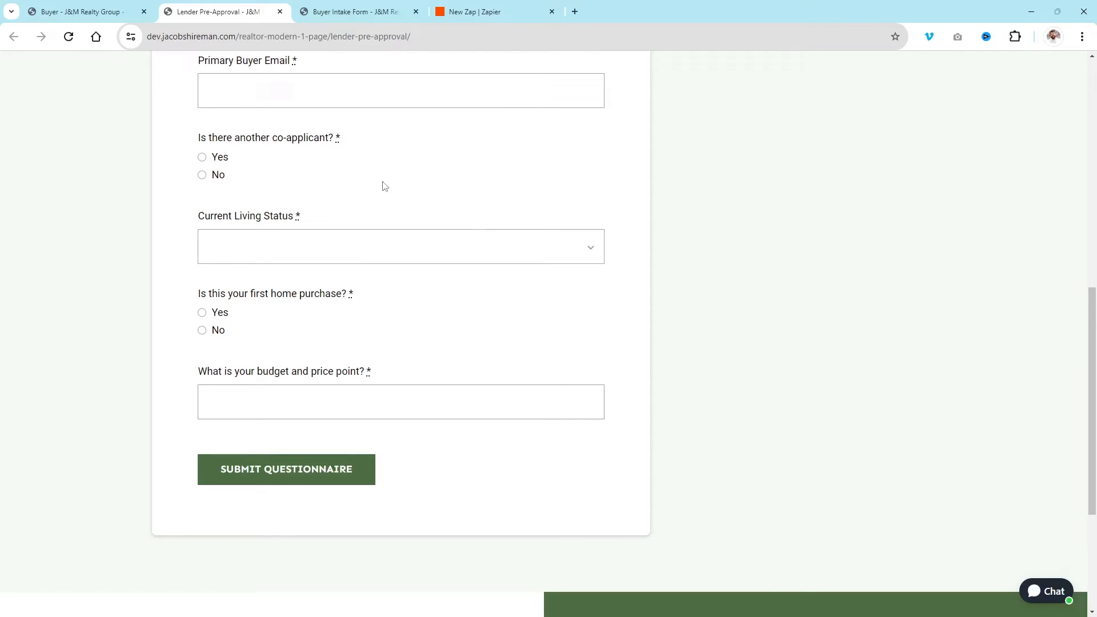
{"action": "scroll", "coordinate": [278, 322], "scroll_direction": "up", "scroll_amount": 6}
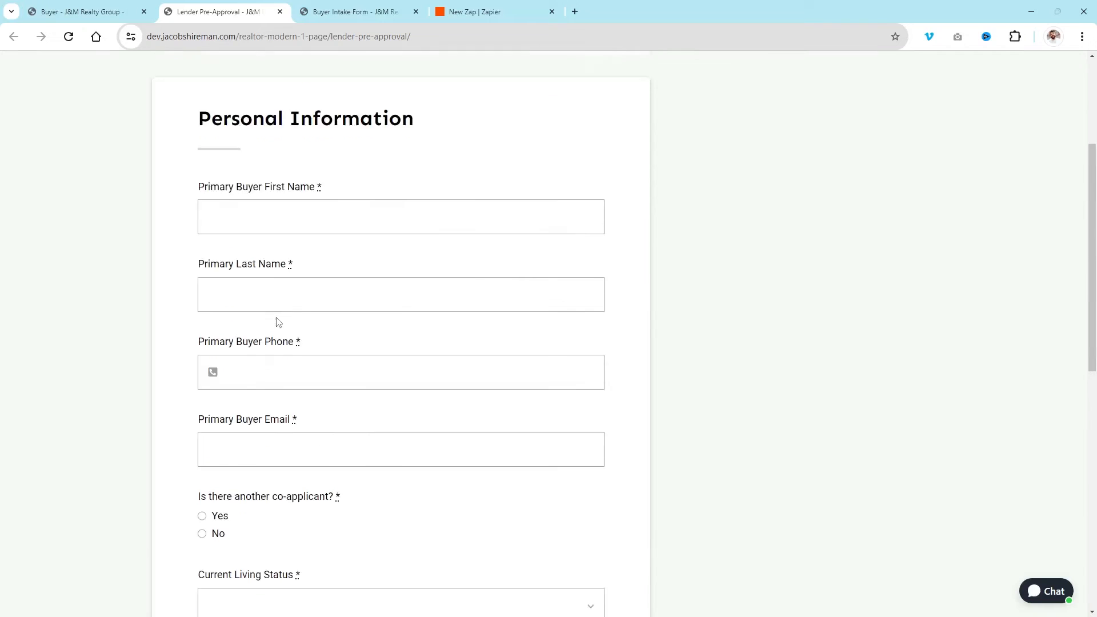
{"action": "scroll", "coordinate": [262, 253], "scroll_direction": "up", "scroll_amount": 4}
{"action": "scroll", "coordinate": [253, 192], "scroll_direction": "down", "scroll_amount": 5}
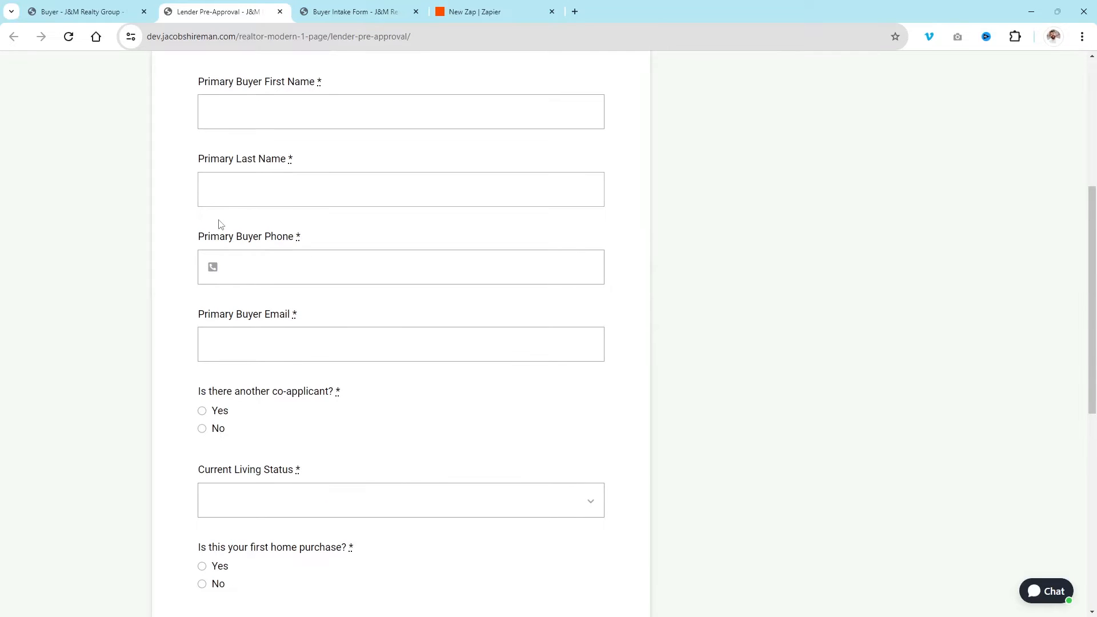
{"action": "scroll", "coordinate": [228, 417], "scroll_direction": "down", "scroll_amount": 6}
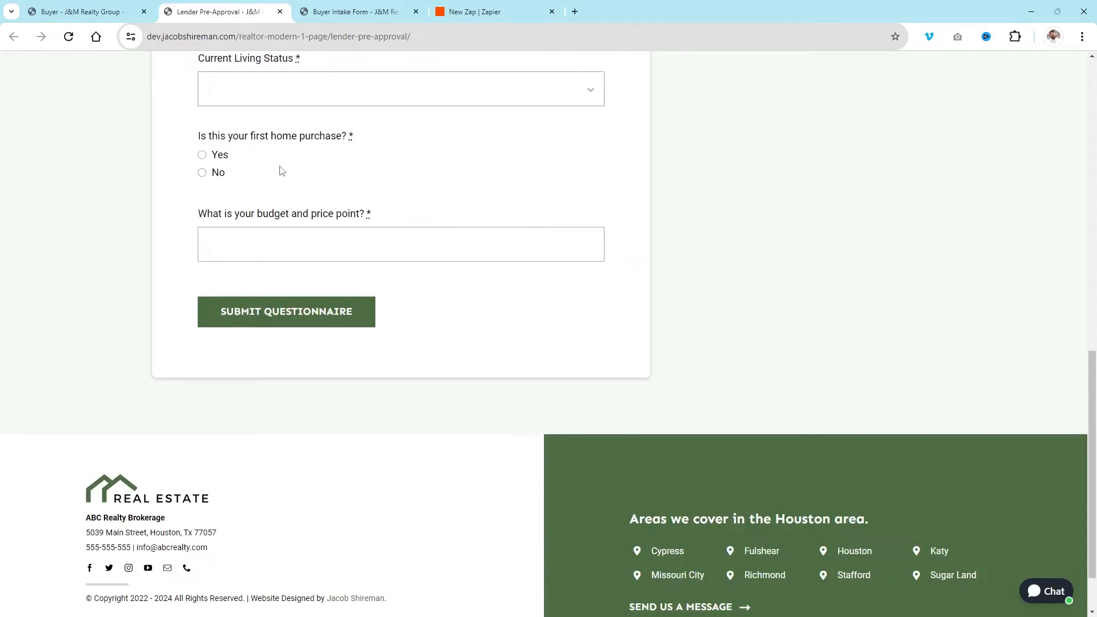
{"action": "scroll", "coordinate": [304, 308], "scroll_direction": "up", "scroll_amount": 3}
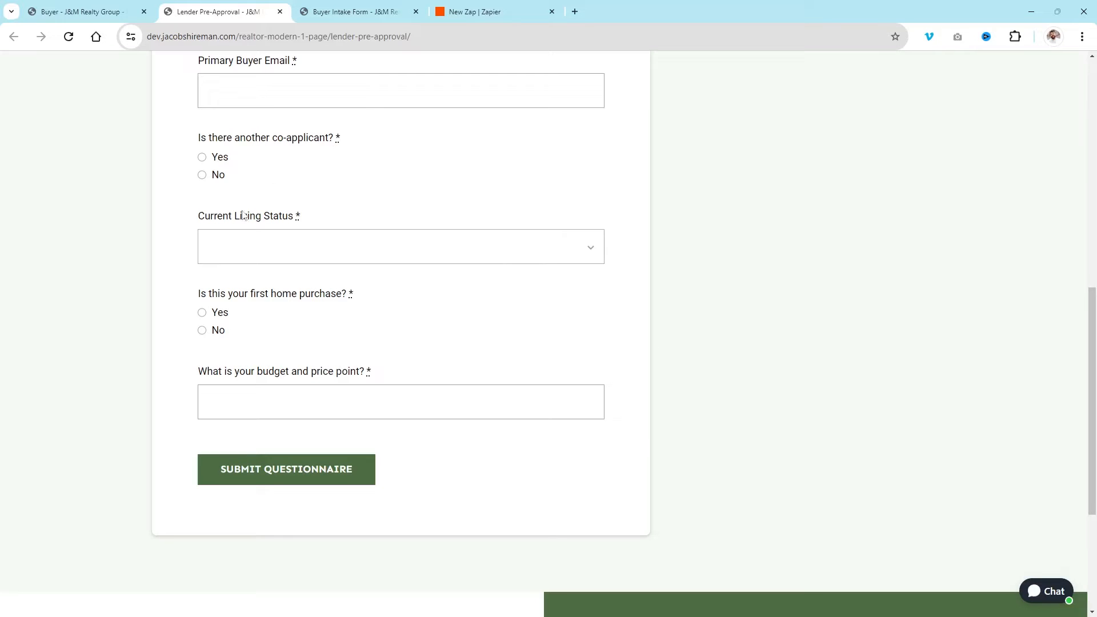
{"action": "scroll", "coordinate": [272, 350], "scroll_direction": "up", "scroll_amount": 5}
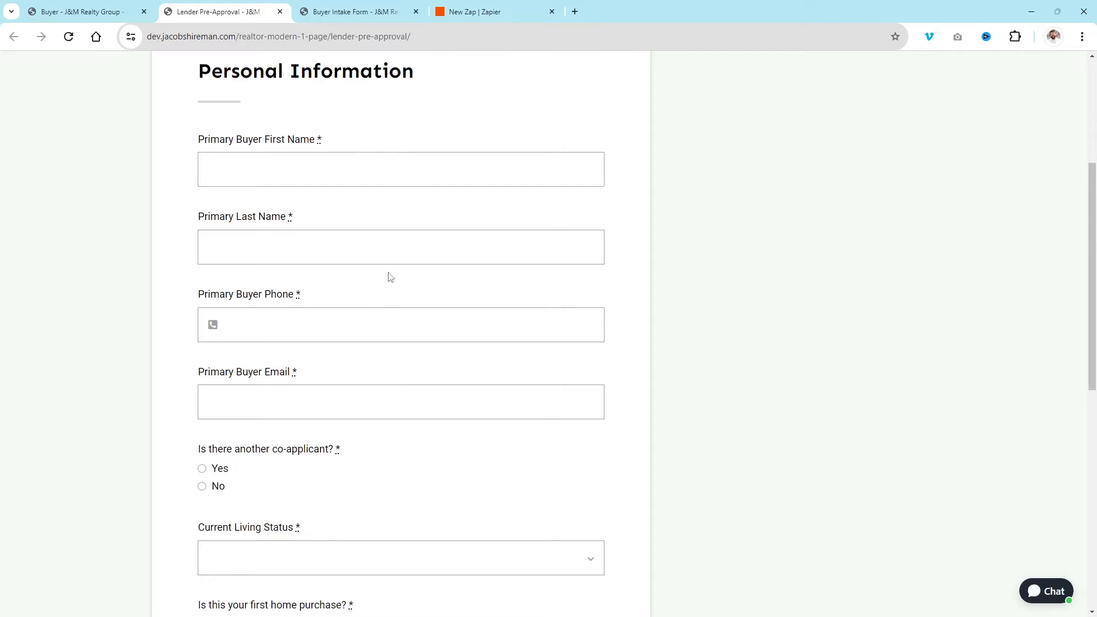
{"action": "scroll", "coordinate": [408, 231], "scroll_direction": "up", "scroll_amount": 5}
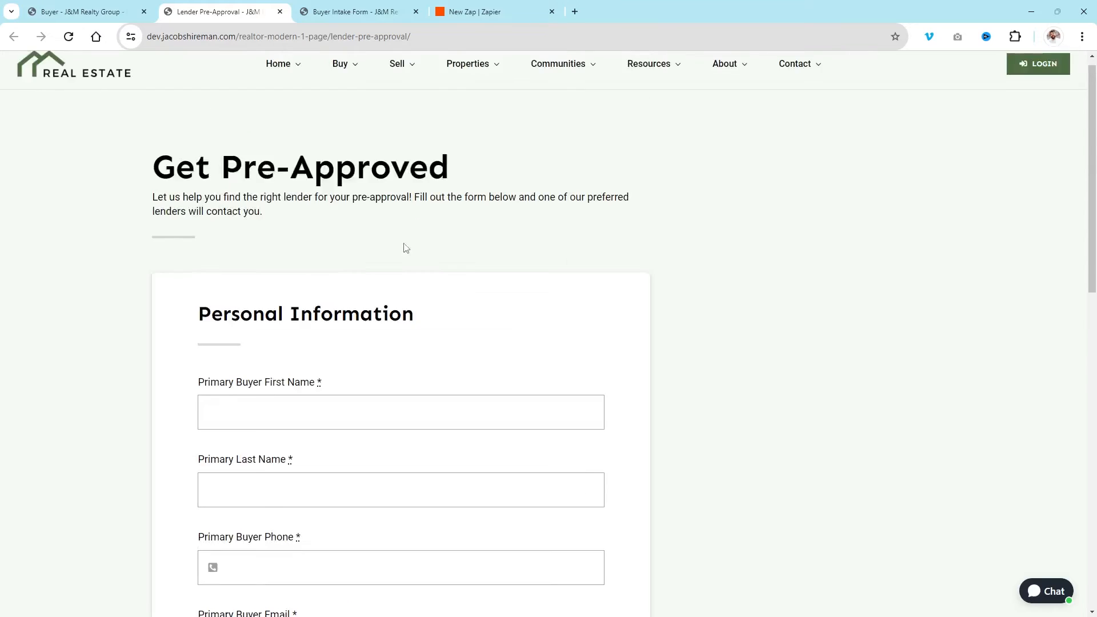
{"action": "scroll", "coordinate": [400, 239], "scroll_direction": "down", "scroll_amount": 6}
{"action": "scroll", "coordinate": [354, 297], "scroll_direction": "up", "scroll_amount": 4}
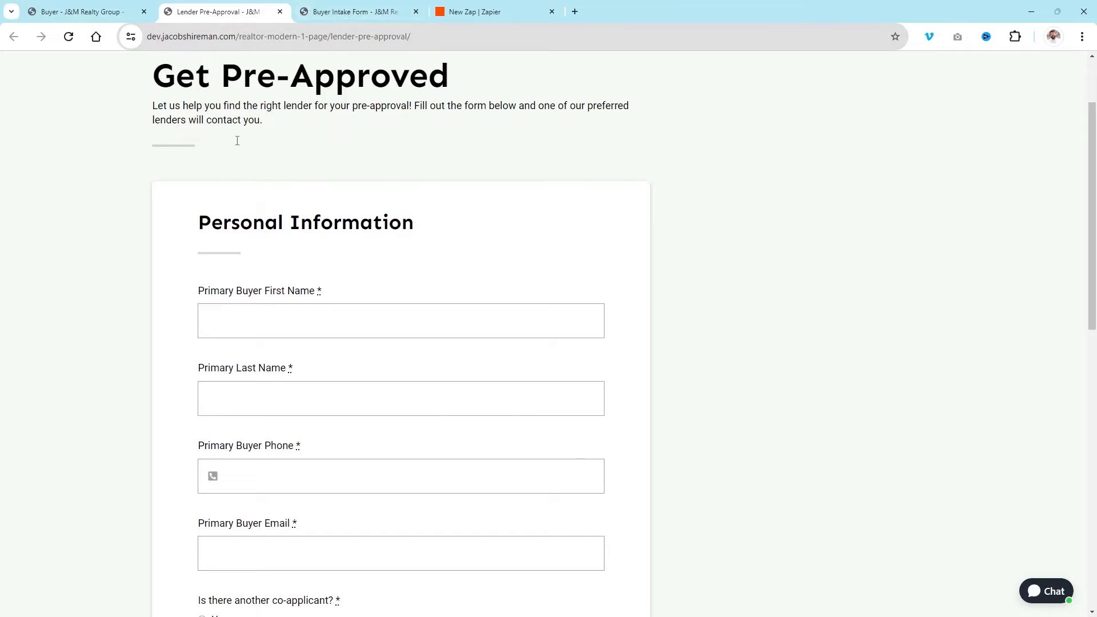
Step: Compare the intake questionnaire and pre-approval pages with the home buying process cards on the Buy page
{"action": "left_click", "coordinate": [316, 12]}
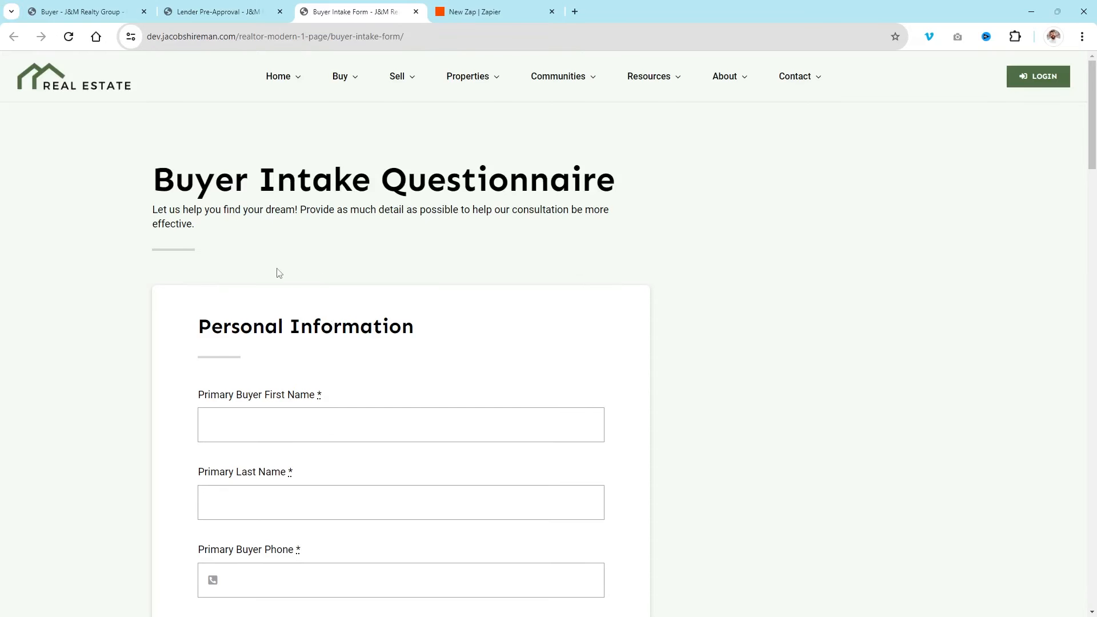
{"action": "left_click", "coordinate": [109, 8]}
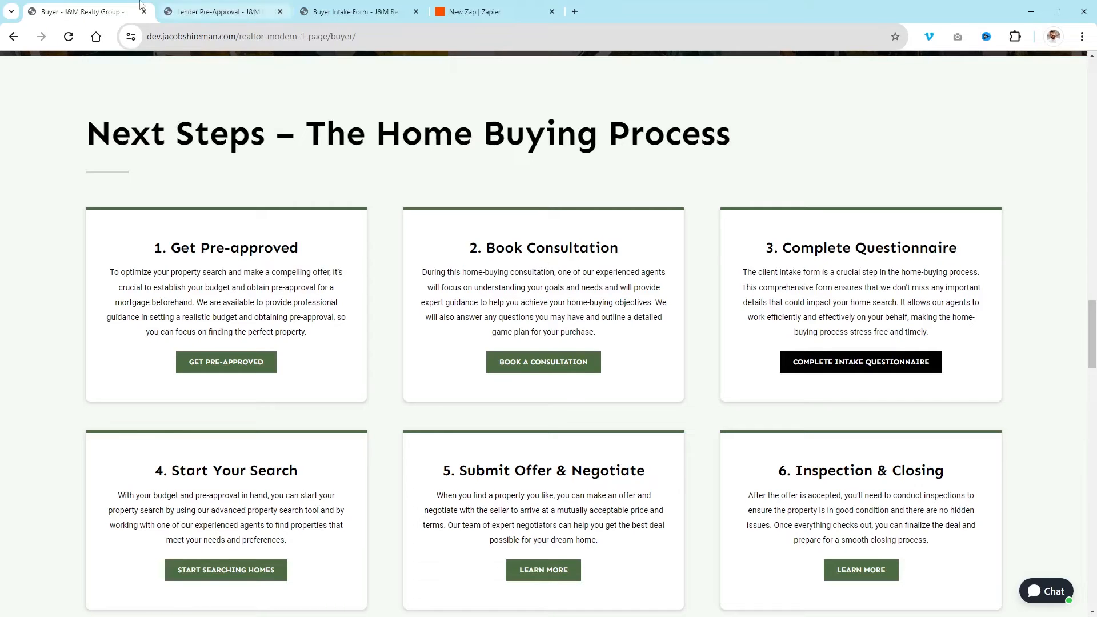
{"action": "left_click", "coordinate": [226, 12]}
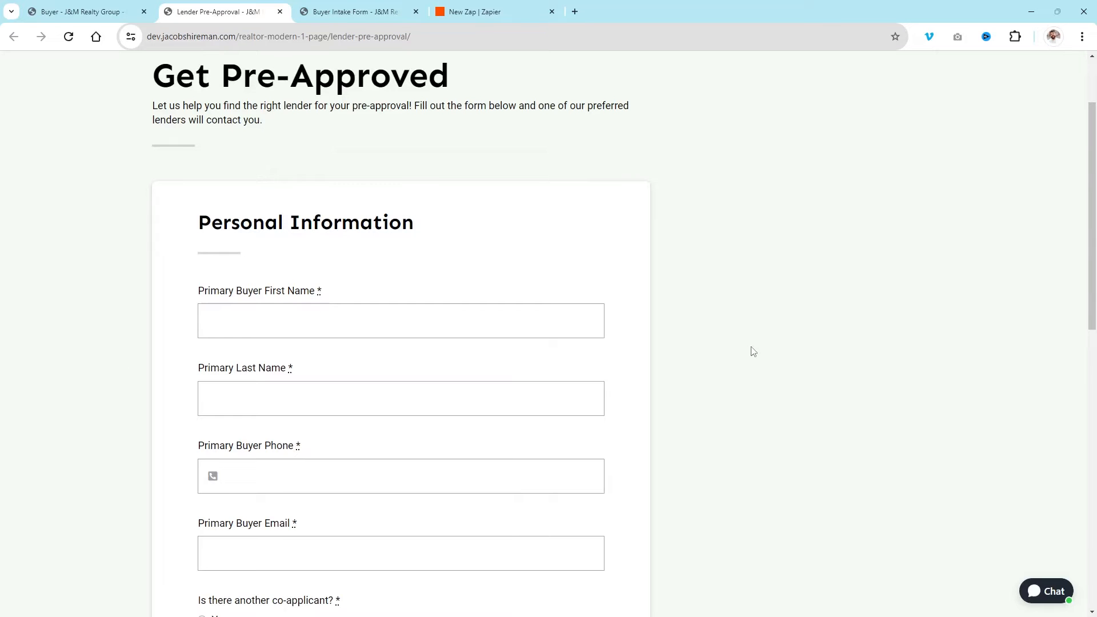
{"action": "left_click", "coordinate": [77, 6]}
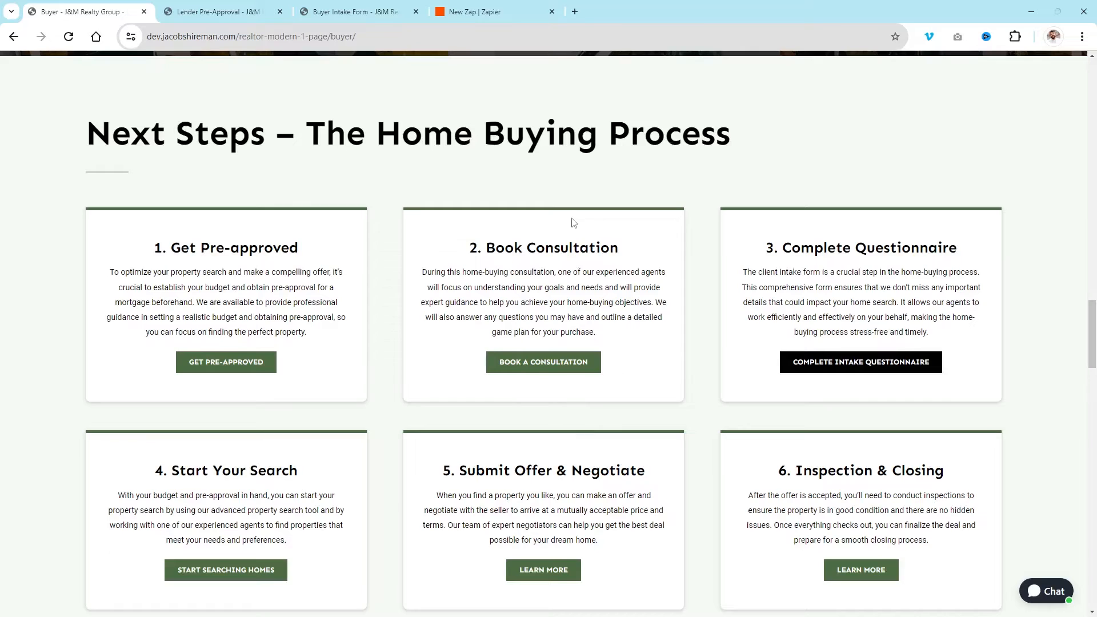
{"action": "scroll", "coordinate": [575, 226], "scroll_direction": "down", "scroll_amount": 2}
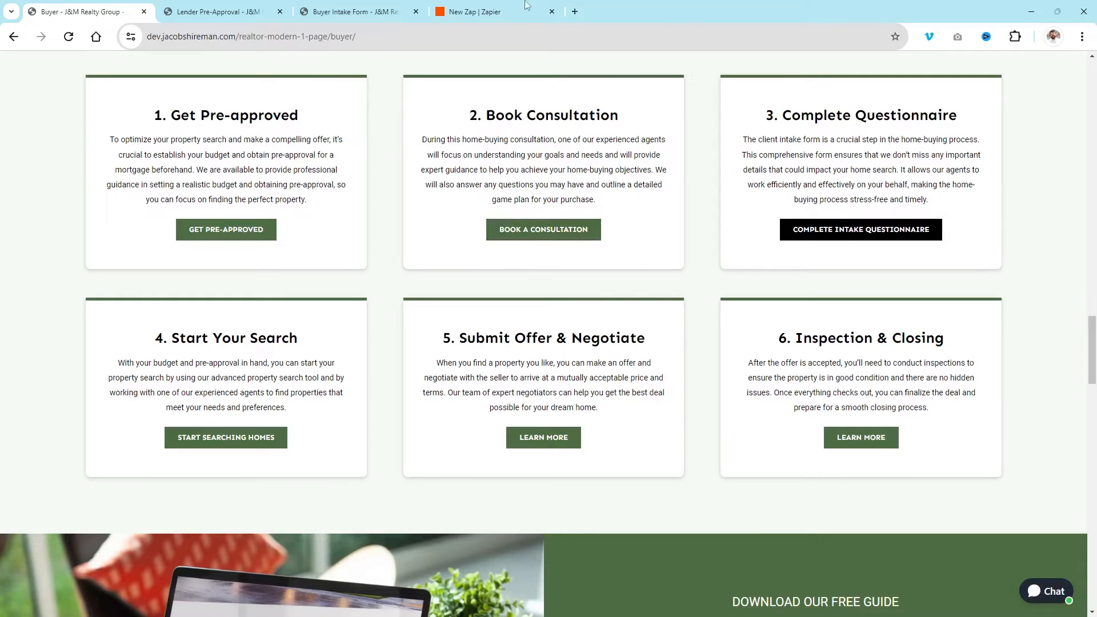
Step: Review the buyer intake form from the primary buyer's contact fields through Property Information to the submit option
{"action": "left_click", "coordinate": [347, 8]}
{"action": "scroll", "coordinate": [434, 252], "scroll_direction": "down", "scroll_amount": 5}
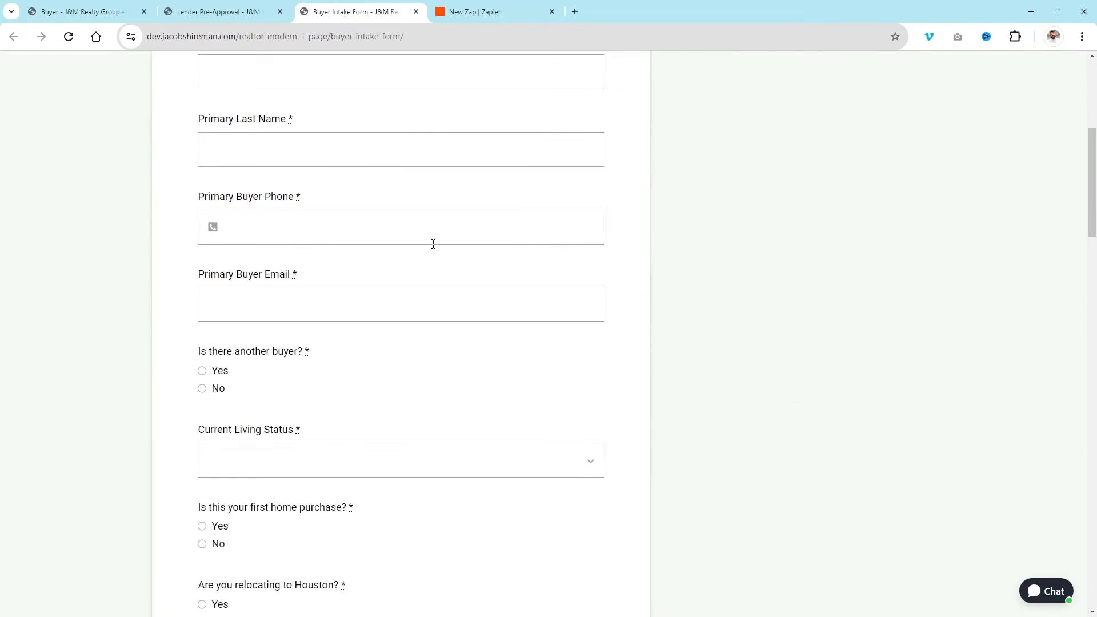
{"action": "scroll", "coordinate": [405, 367], "scroll_direction": "down", "scroll_amount": 5}
{"action": "scroll", "coordinate": [404, 354], "scroll_direction": "down", "scroll_amount": 6}
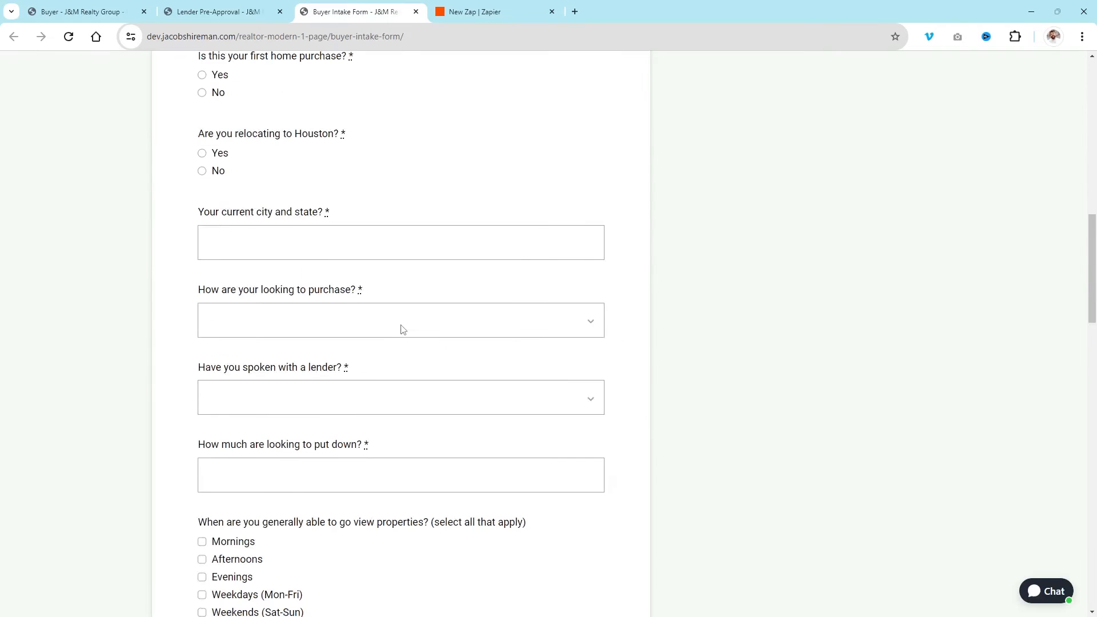
{"action": "scroll", "coordinate": [401, 330], "scroll_direction": "down", "scroll_amount": 9}
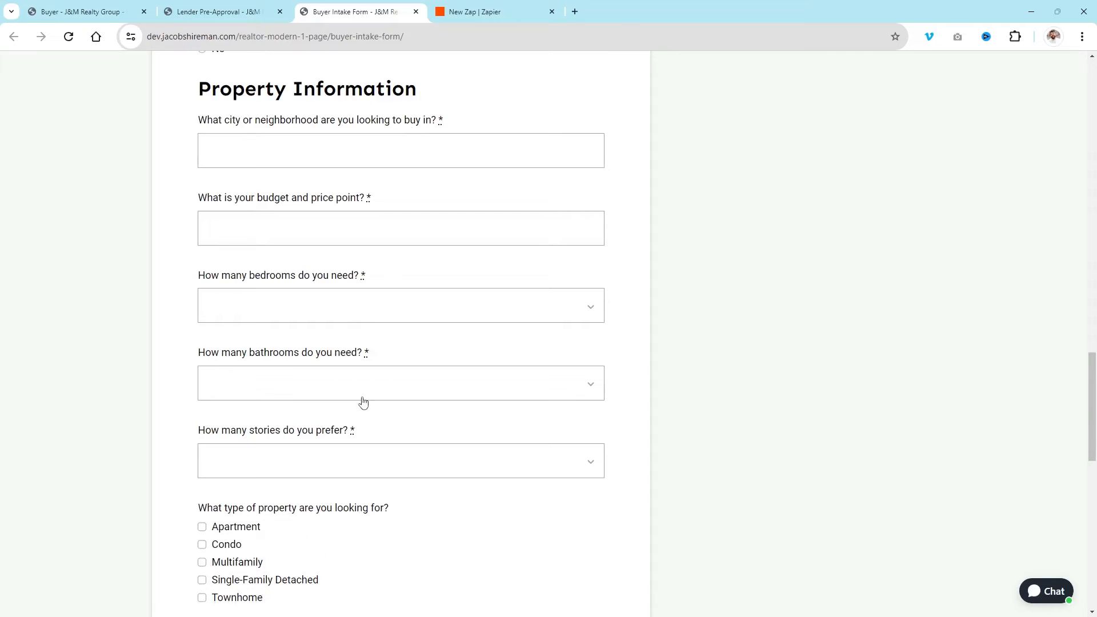
{"action": "scroll", "coordinate": [357, 587], "scroll_direction": "down", "scroll_amount": 4}
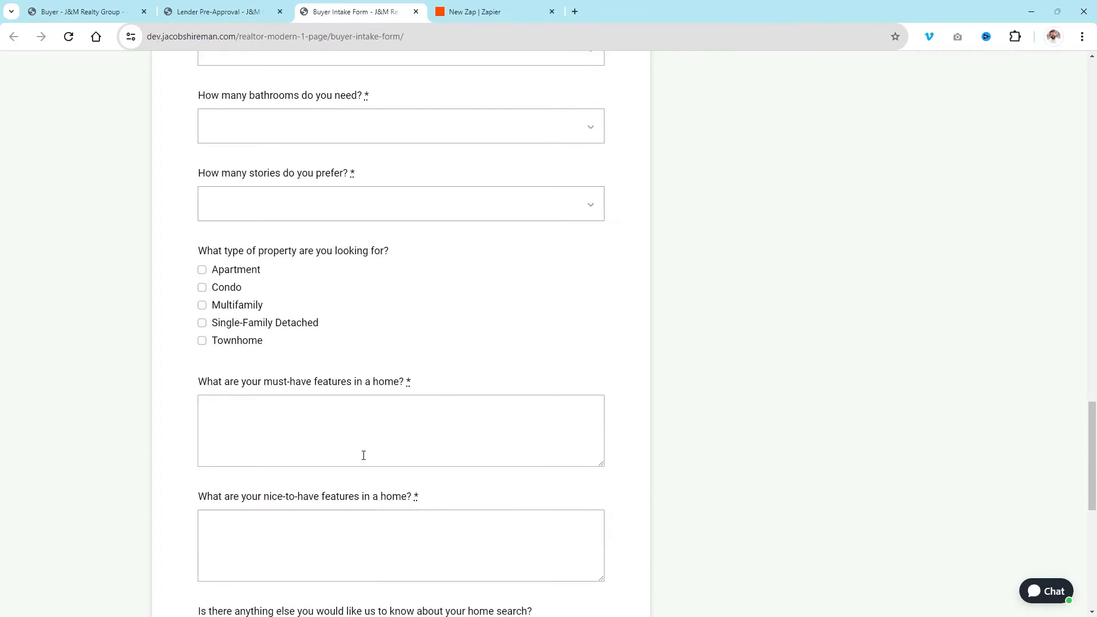
{"action": "scroll", "coordinate": [364, 455], "scroll_direction": "down", "scroll_amount": 4}
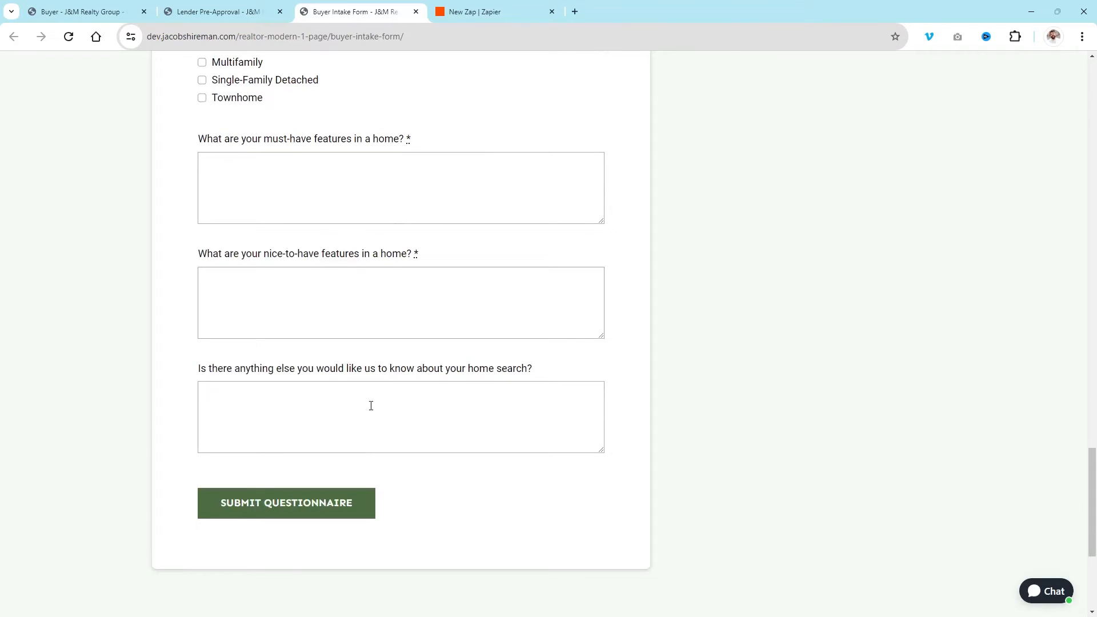
Step: Return to the intake form's Personal Information section and re-examine its relocation, purchase method, lender and down payment questions
{"action": "scroll", "coordinate": [371, 404], "scroll_direction": "up", "scroll_amount": 18}
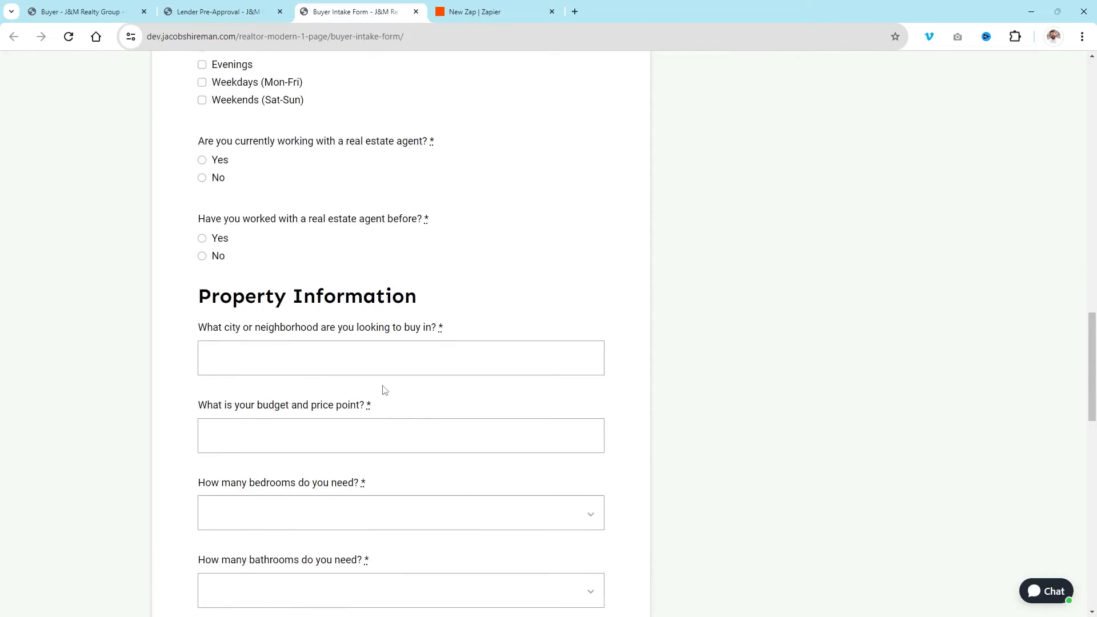
{"action": "scroll", "coordinate": [383, 362], "scroll_direction": "up", "scroll_amount": 10}
{"action": "scroll", "coordinate": [387, 311], "scroll_direction": "down", "scroll_amount": 5}
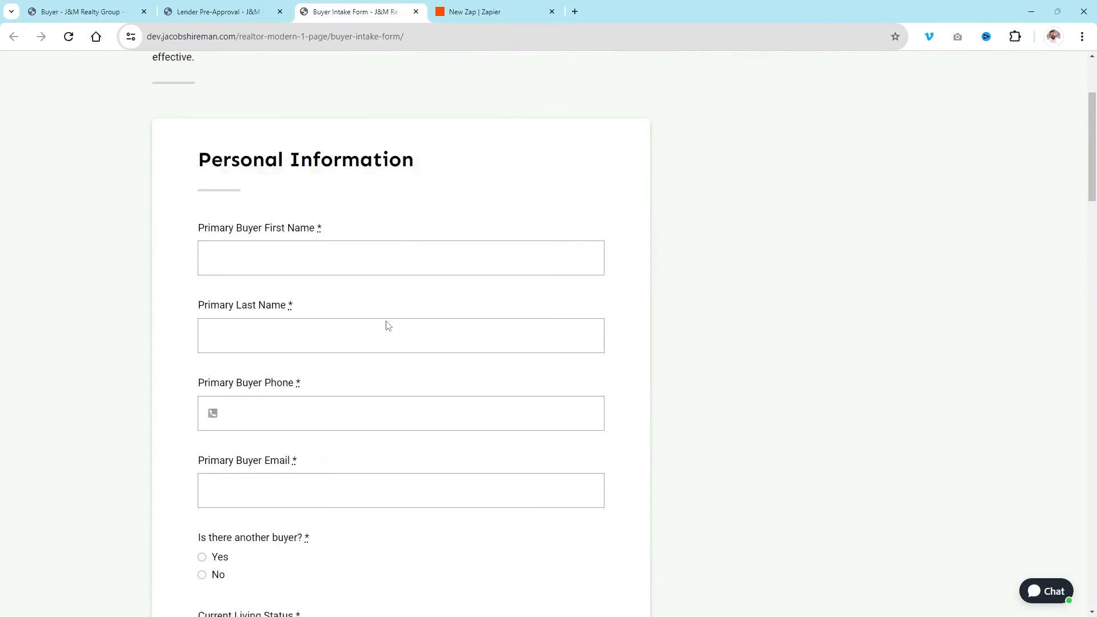
{"action": "scroll", "coordinate": [413, 482], "scroll_direction": "down", "scroll_amount": 6}
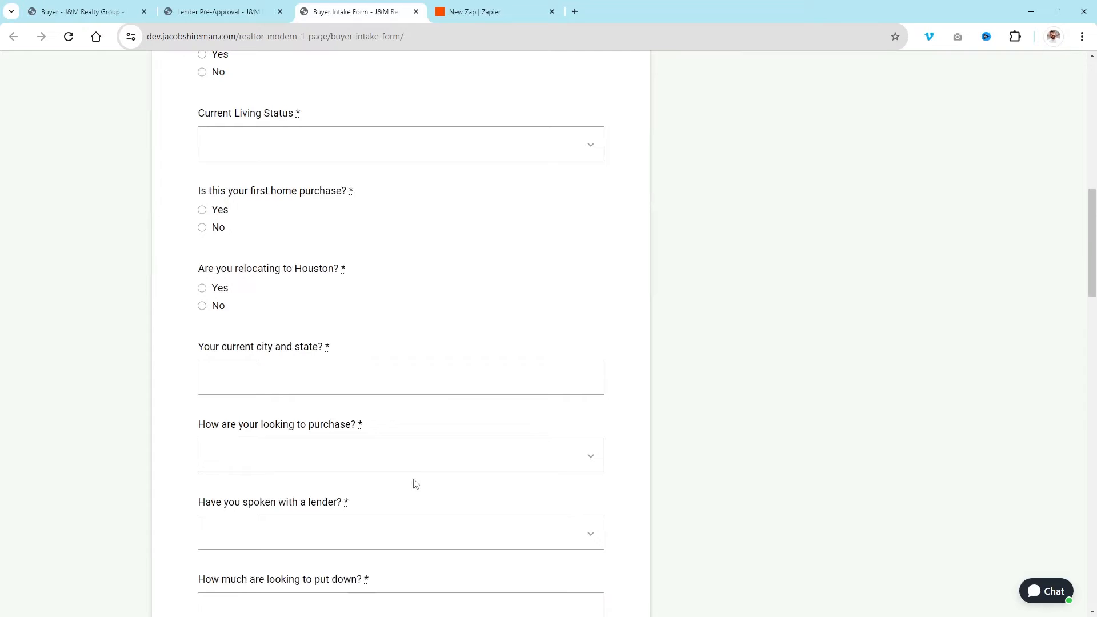
{"action": "scroll", "coordinate": [434, 342], "scroll_direction": "up", "scroll_amount": 1}
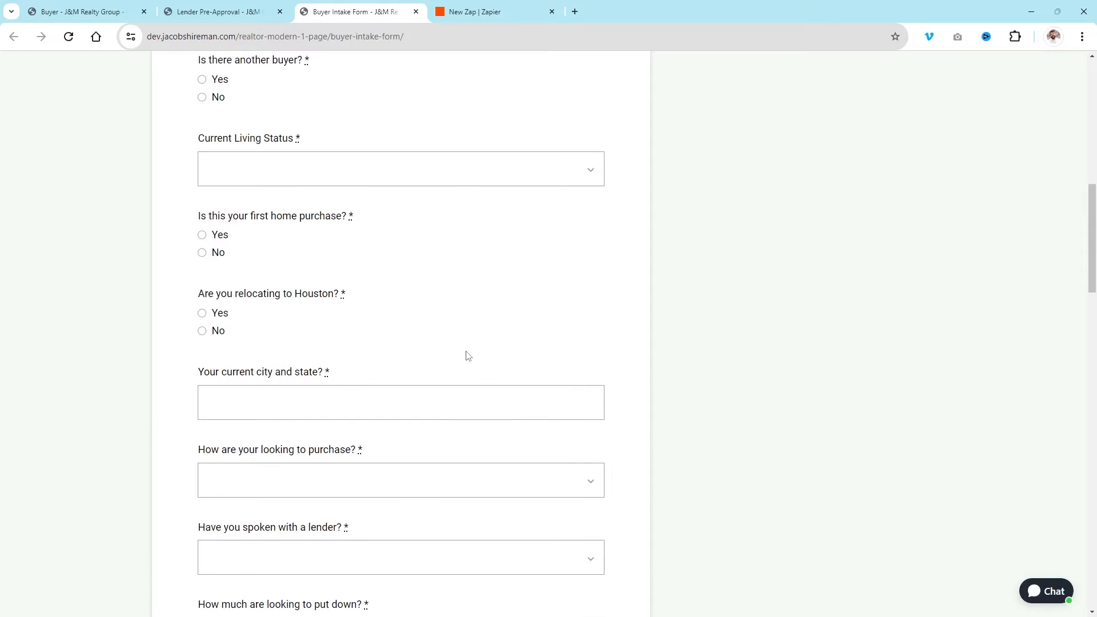
{"action": "scroll", "coordinate": [402, 457], "scroll_direction": "down", "scroll_amount": 5}
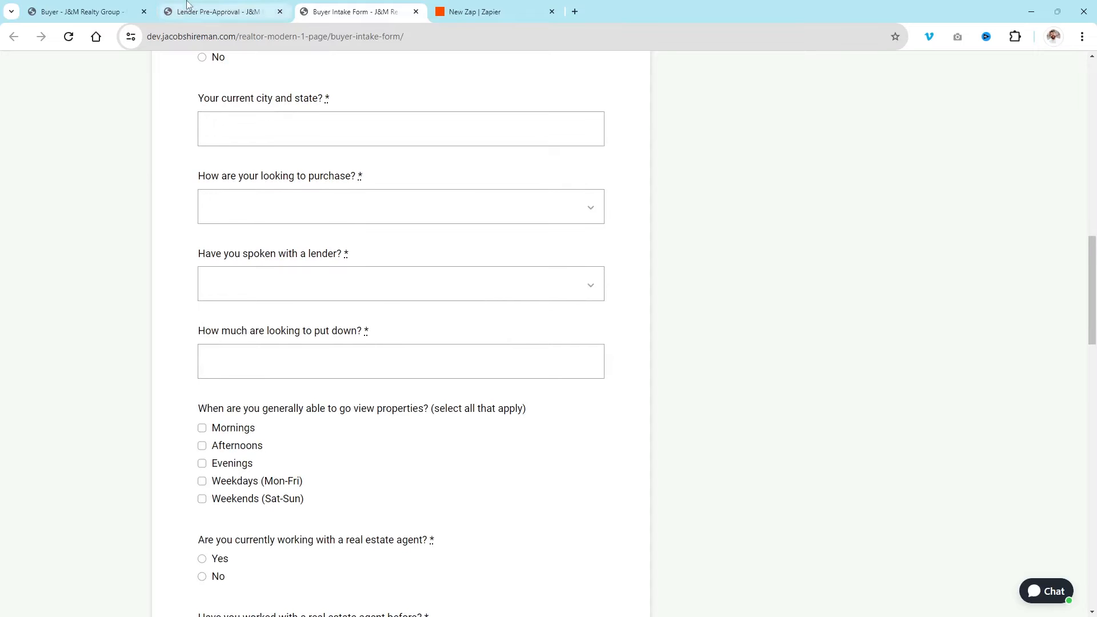
Step: Return to the Buy page and examine the process cards, highlighting the "4. Start Your Search" and "Submit Offer & Negotiate" headings
{"action": "left_click", "coordinate": [220, 10]}
{"action": "left_click", "coordinate": [96, 16]}
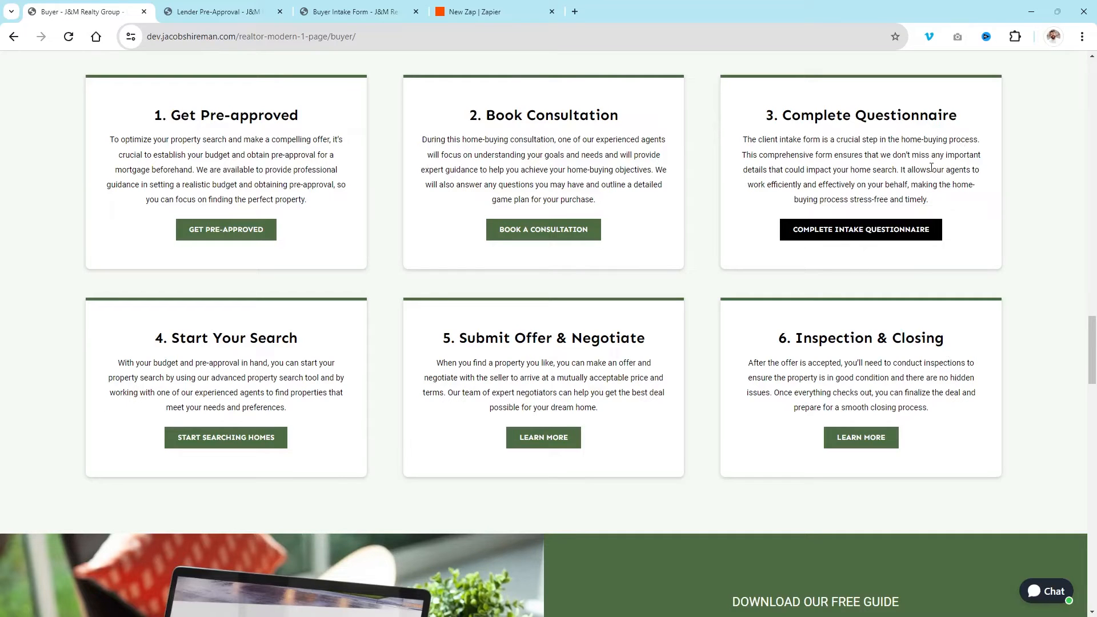
{"action": "scroll", "coordinate": [506, 338], "scroll_direction": "down", "scroll_amount": 3}
{"action": "scroll", "coordinate": [714, 302], "scroll_direction": "up", "scroll_amount": 3}
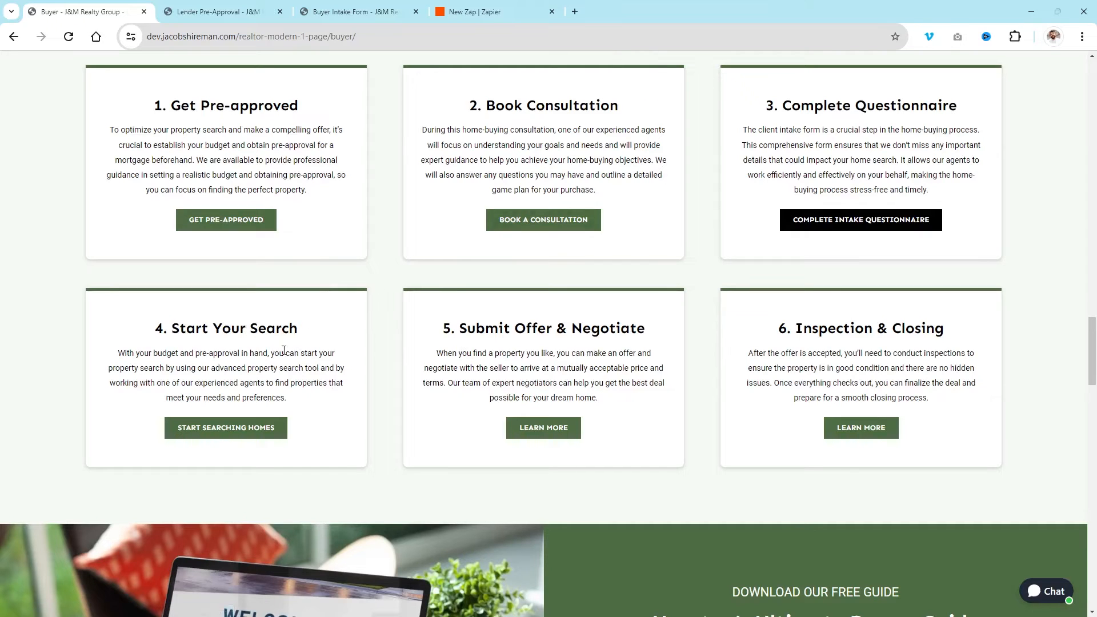
{"action": "left_click_drag", "start_coordinate": [152, 328], "coordinate": [336, 334]}
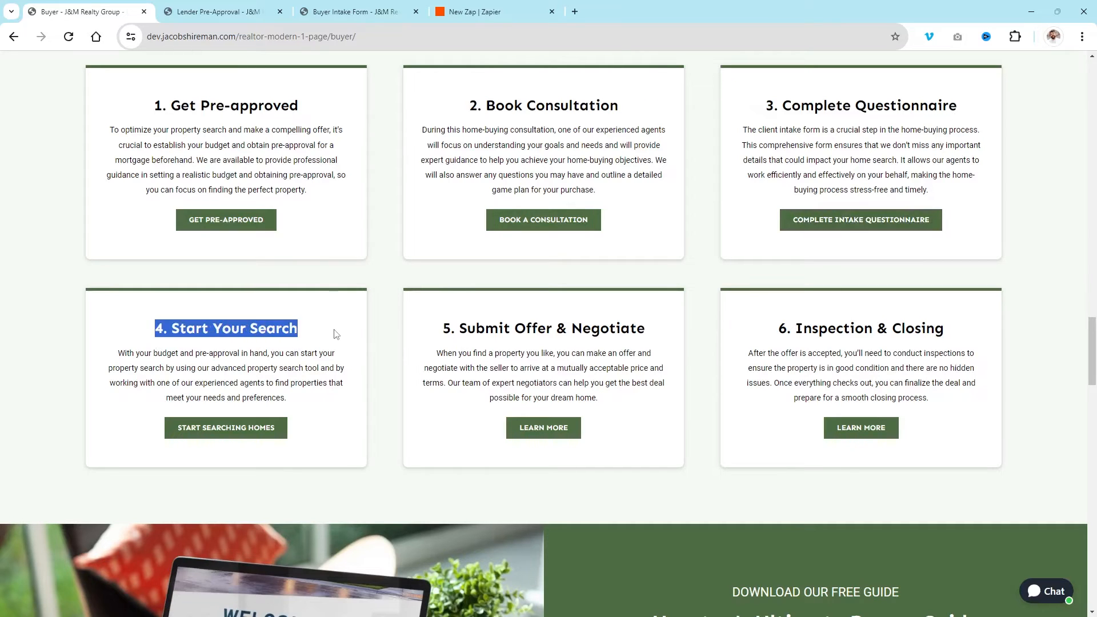
{"action": "left_click", "coordinate": [324, 332]}
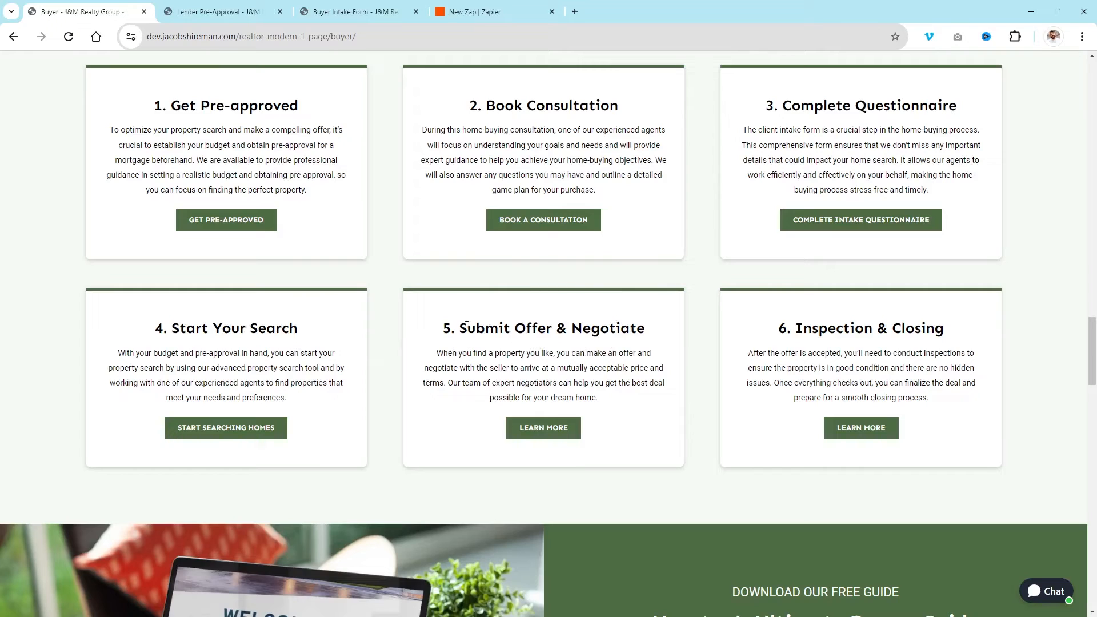
{"action": "left_click_drag", "start_coordinate": [462, 325], "coordinate": [647, 329]}
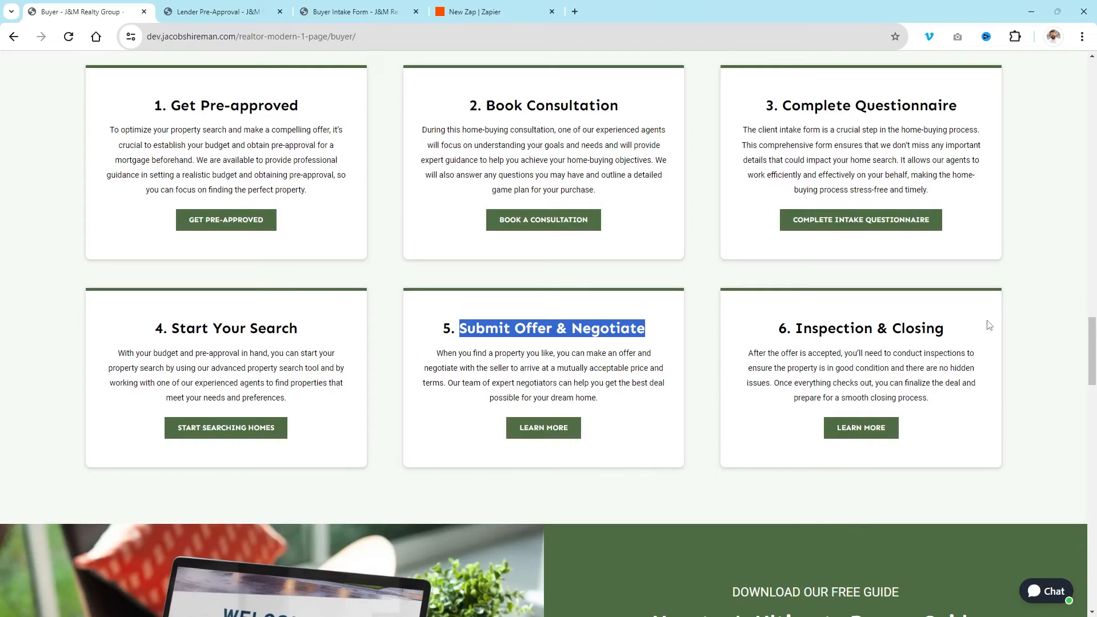
Step: Clear the text highlight and go over all six cards under "Next Steps – The Home Buying Process" again
{"action": "scroll", "coordinate": [986, 319], "scroll_direction": "down", "scroll_amount": 5}
{"action": "scroll", "coordinate": [985, 318], "scroll_direction": "up", "scroll_amount": 9}
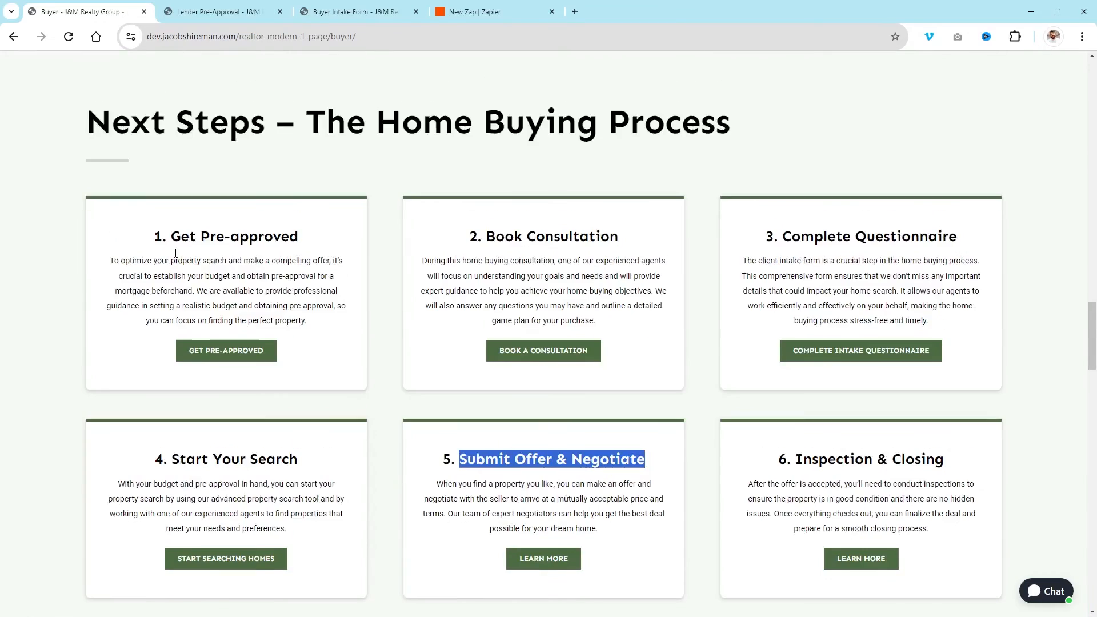
{"action": "scroll", "coordinate": [301, 230], "scroll_direction": "down", "scroll_amount": 5}
{"action": "scroll", "coordinate": [297, 232], "scroll_direction": "up", "scroll_amount": 2}
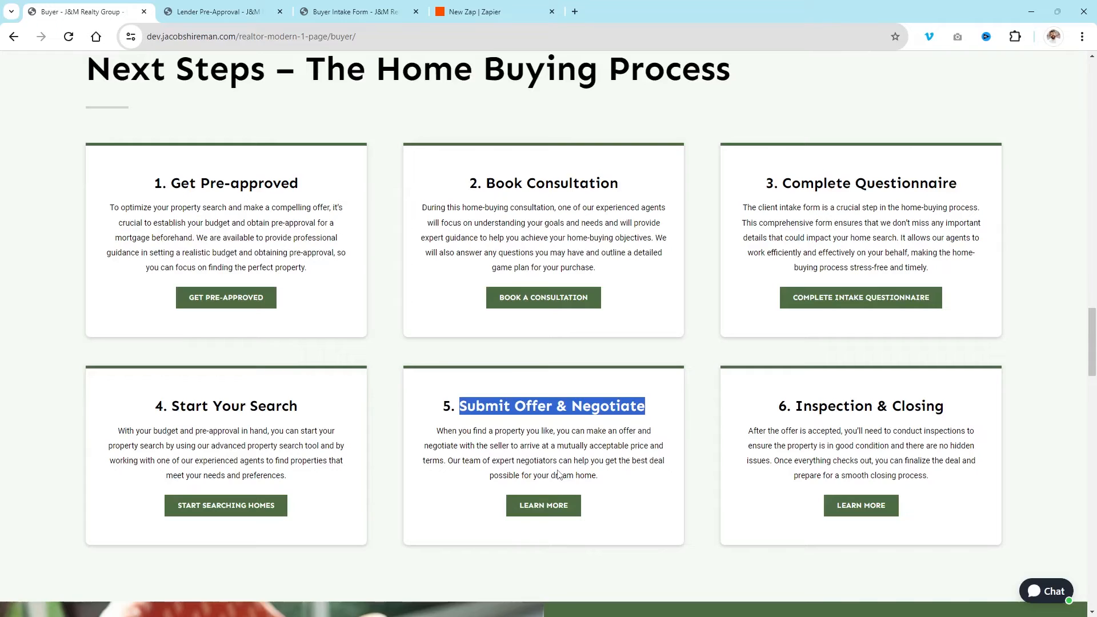
{"action": "left_click", "coordinate": [562, 430]}
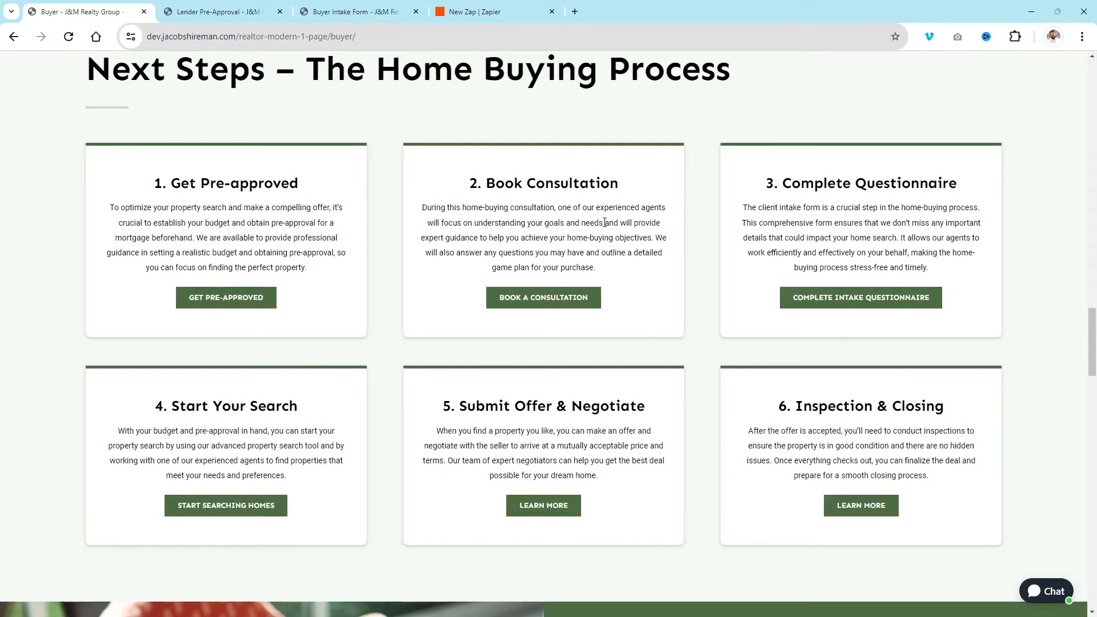
{"action": "scroll", "coordinate": [284, 247], "scroll_direction": "up", "scroll_amount": 2}
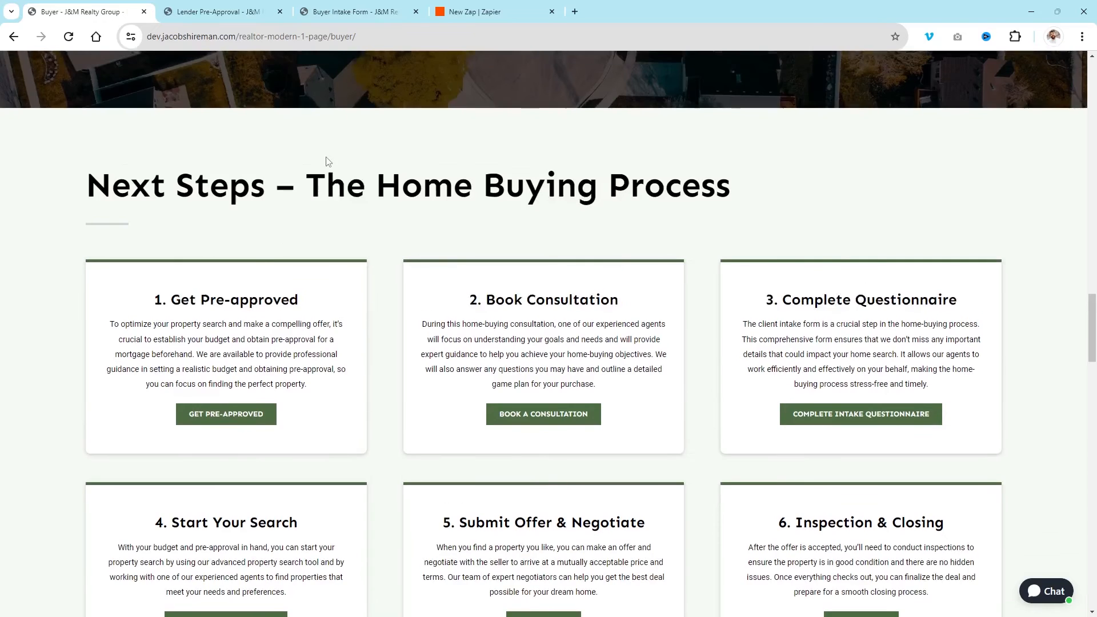
{"action": "scroll", "coordinate": [323, 161], "scroll_direction": "down", "scroll_amount": 3}
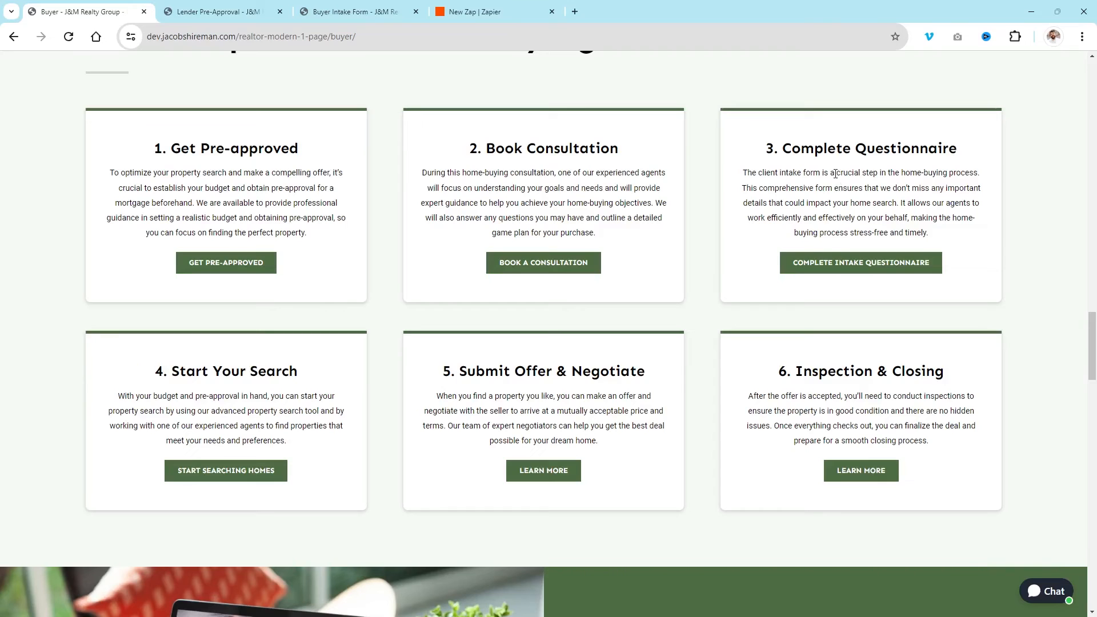
Step: Switch to the new Zap in Zapier and set its trigger to the New Lead event in kvCORE
{"action": "left_click", "coordinate": [472, 13]}
{"action": "left_click", "coordinate": [624, 350]}
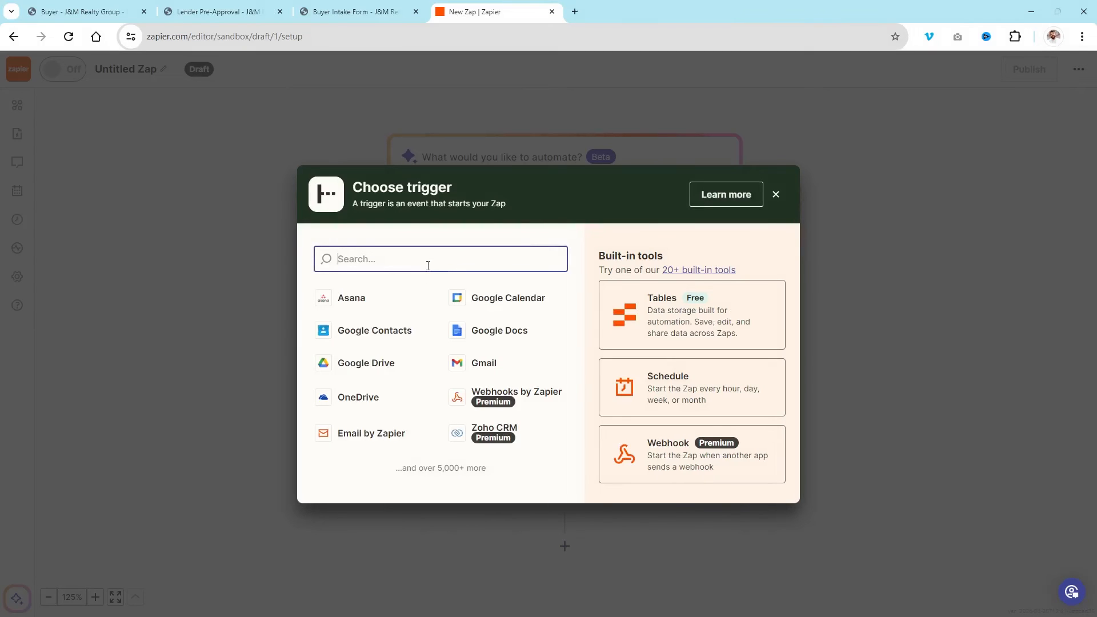
{"action": "type", "text": "kvcore"}
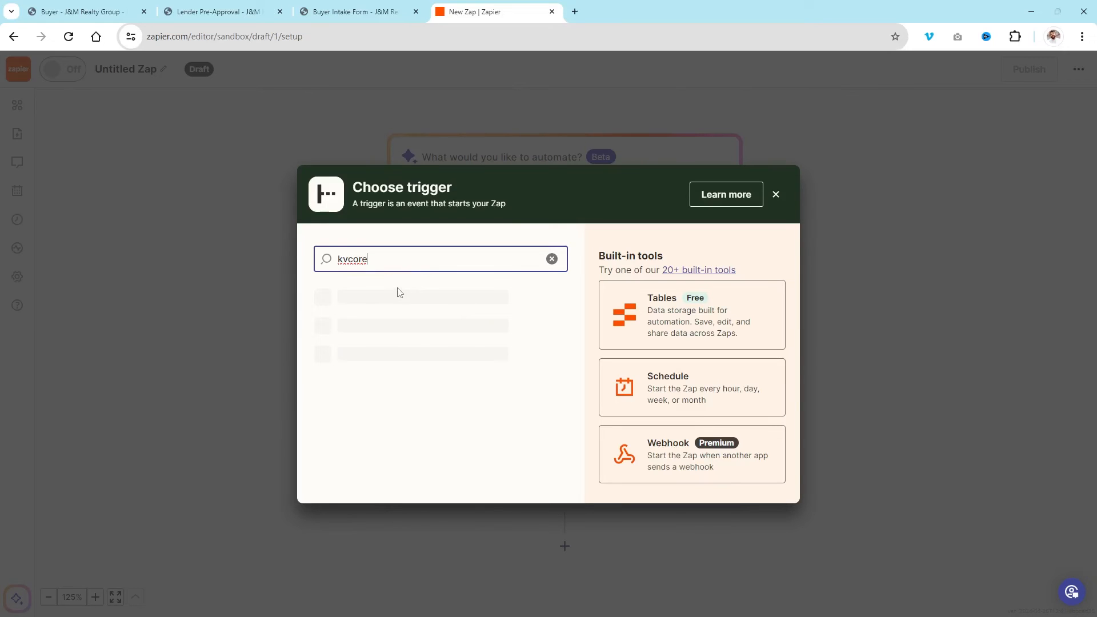
{"action": "left_click", "coordinate": [350, 302]}
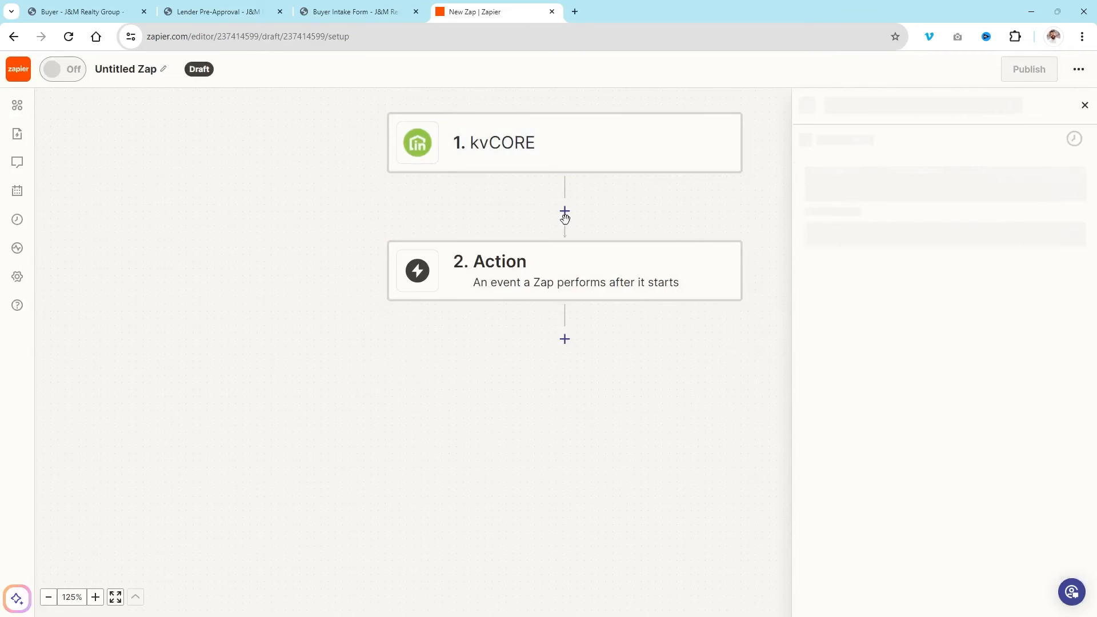
{"action": "left_click", "coordinate": [906, 249]}
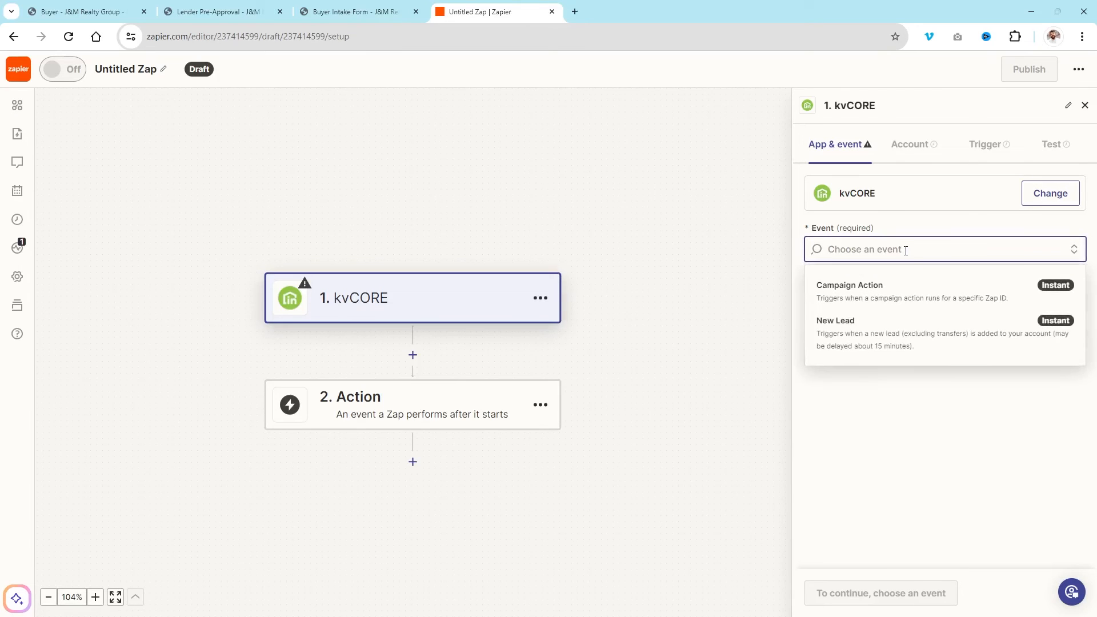
{"action": "left_click", "coordinate": [895, 333]}
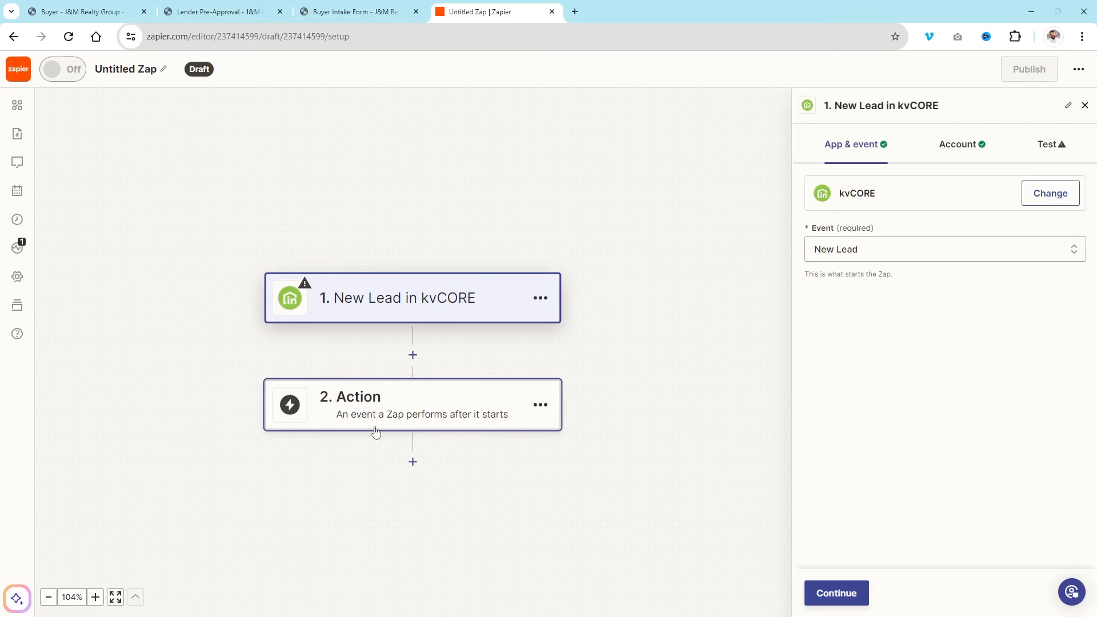
Step: Set the Zap's second step to Gmail with the Send Email event
{"action": "left_click", "coordinate": [540, 404]}
{"action": "left_click", "coordinate": [457, 415]}
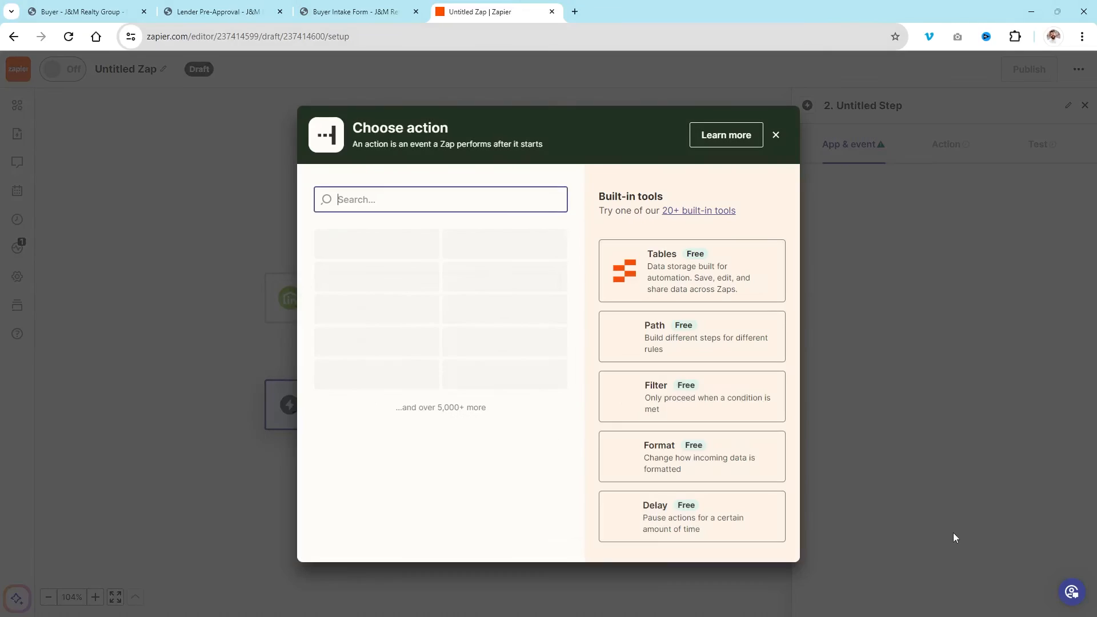
{"action": "left_click", "coordinate": [497, 303]}
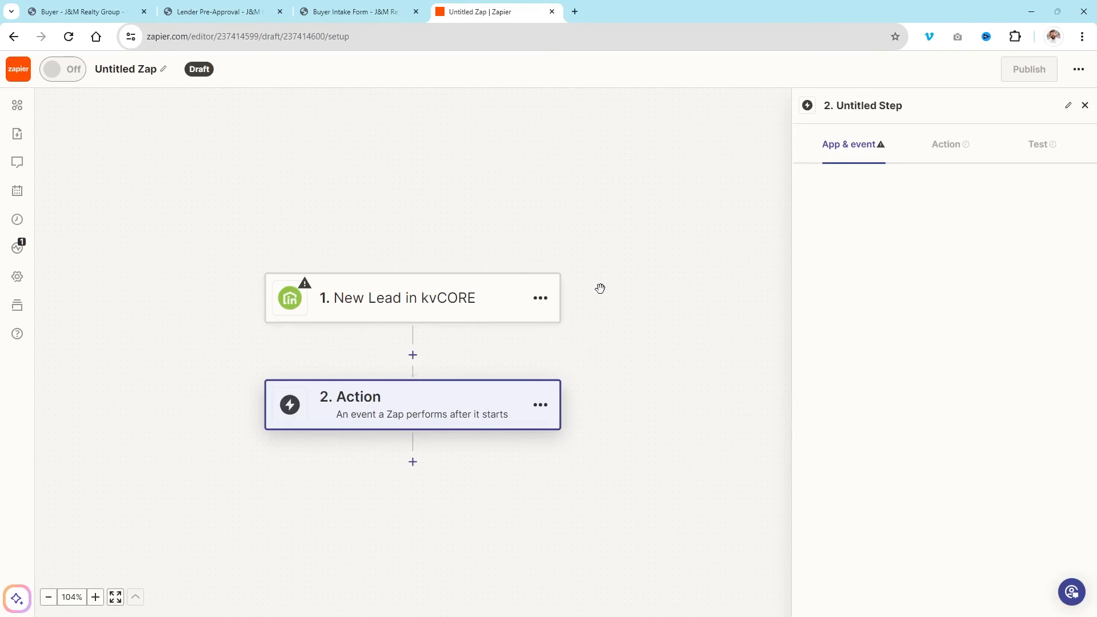
{"action": "left_click", "coordinate": [889, 249]}
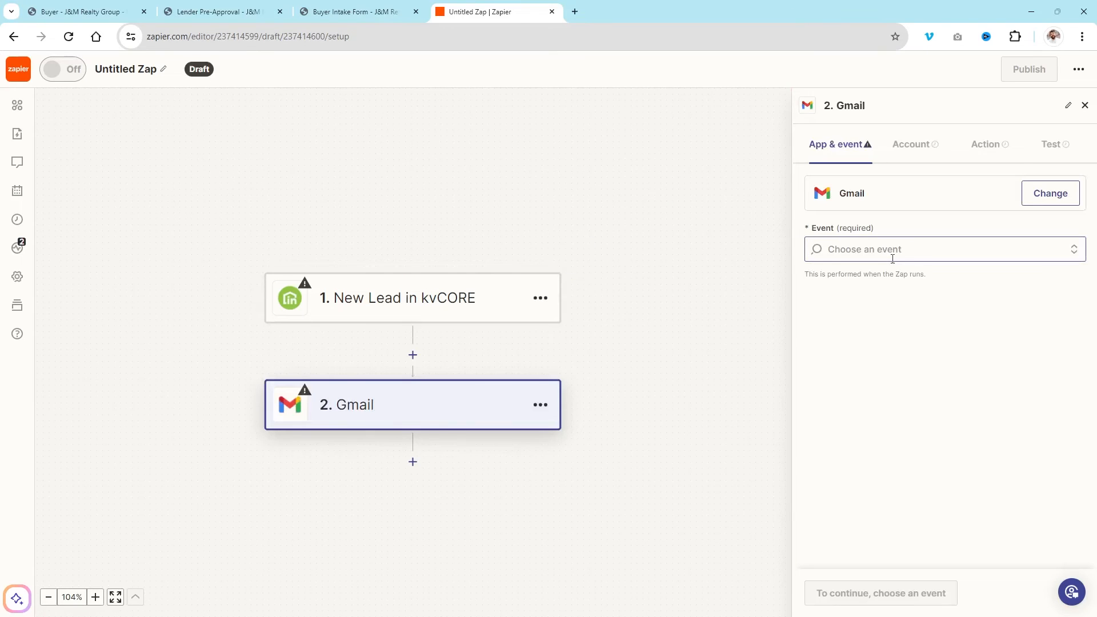
{"action": "scroll", "coordinate": [884, 320], "scroll_direction": "down", "scroll_amount": 2}
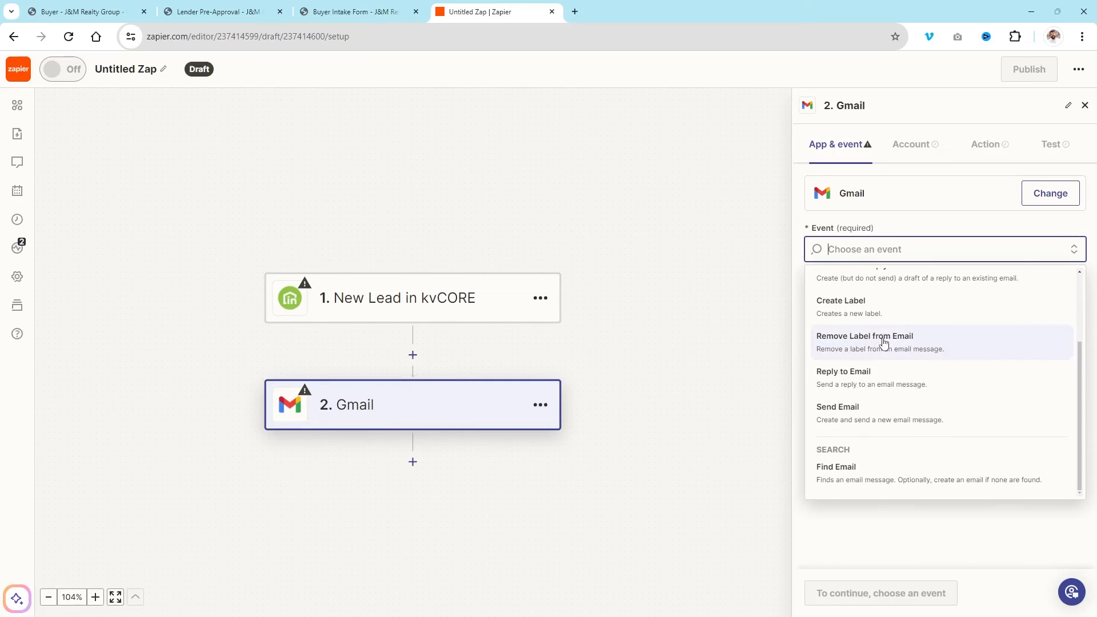
{"action": "left_click", "coordinate": [906, 412]}
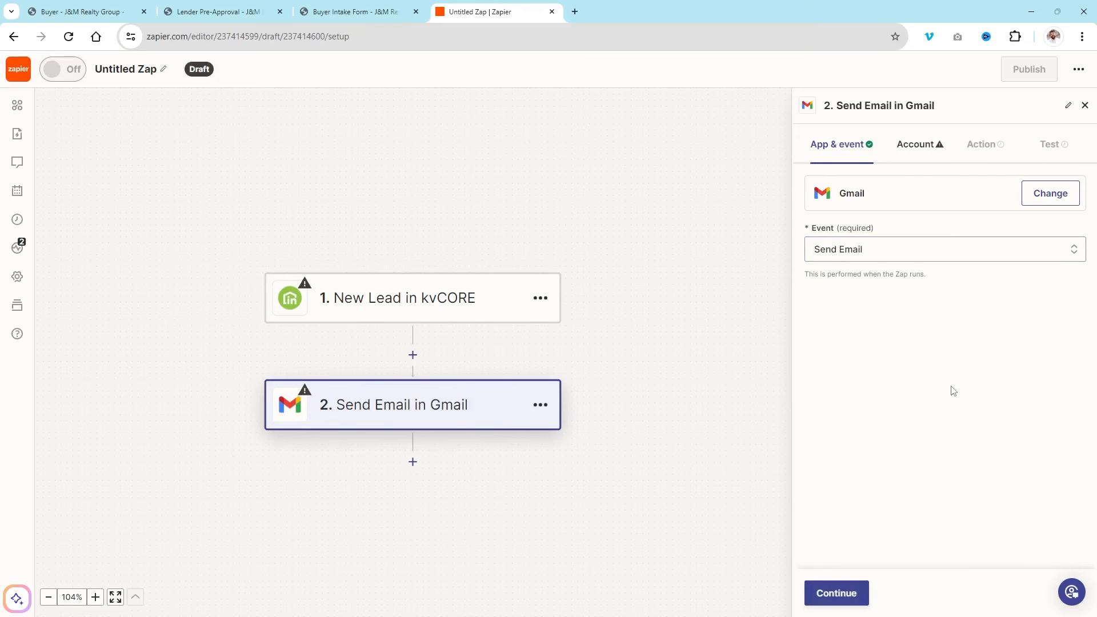
Step: Insert a Delay by Zapier step with the Delay For event between the trigger and the Gmail step, and open its action settings
{"action": "left_click", "coordinate": [413, 356]}
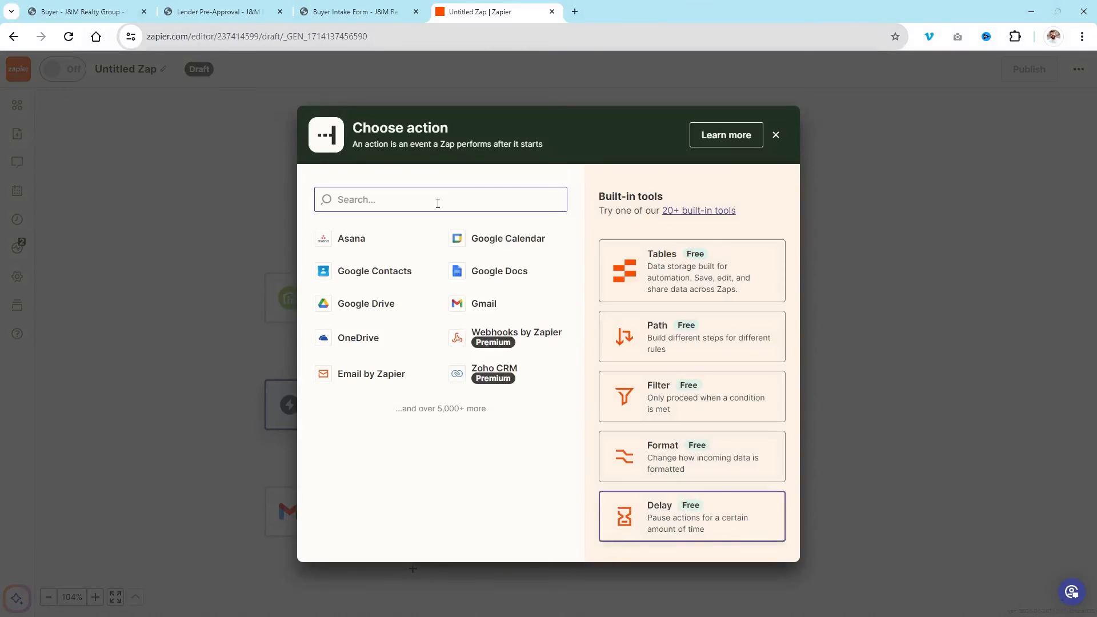
{"action": "left_click", "coordinate": [718, 527]}
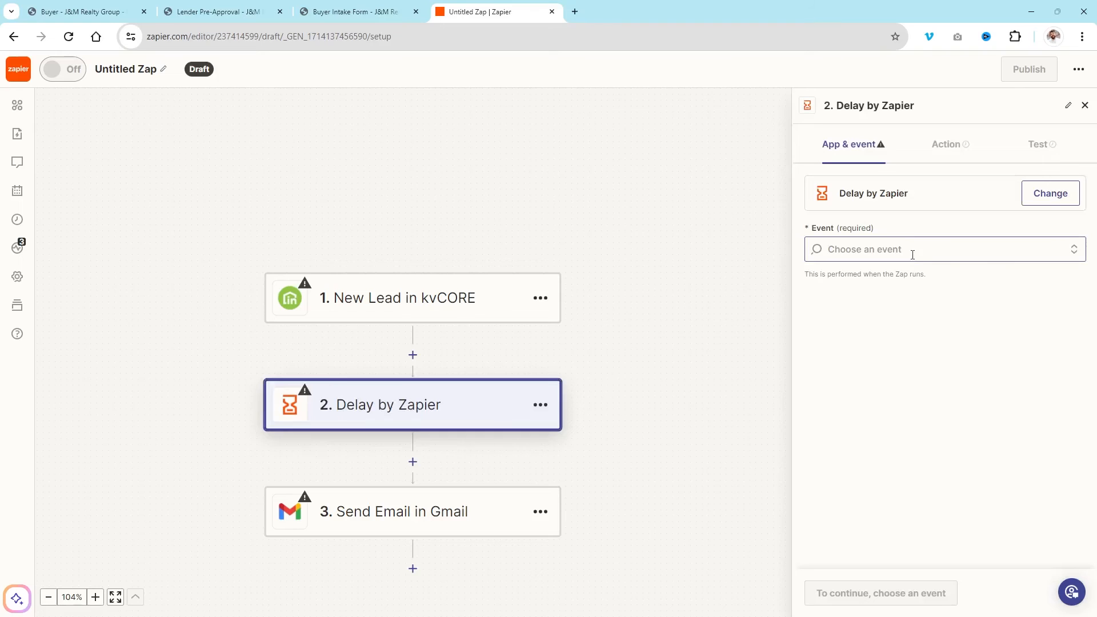
{"action": "left_click", "coordinate": [897, 249]}
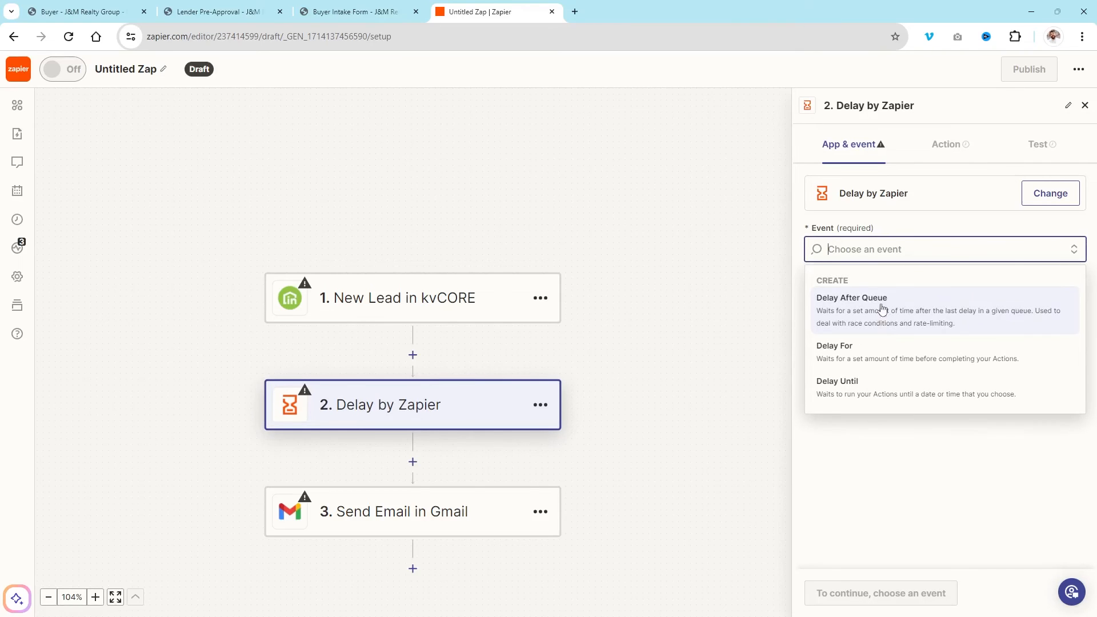
{"action": "left_click", "coordinate": [880, 348]}
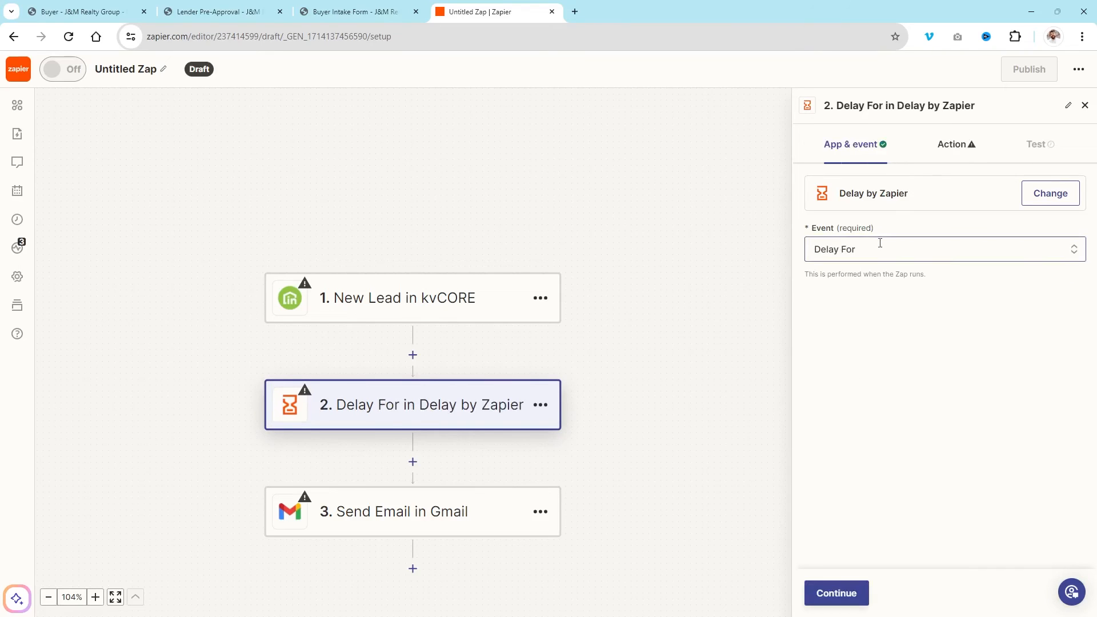
{"action": "left_click", "coordinate": [842, 593]}
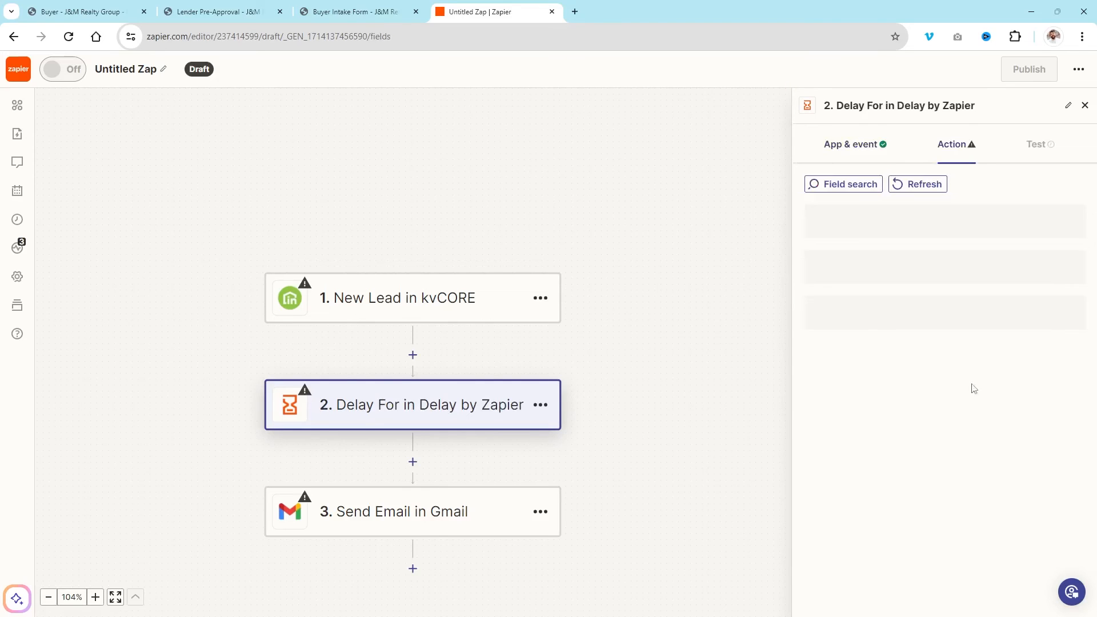
Step: Examine the Delay For step's time value field and its insertable lead data, and close the data list
{"action": "left_click", "coordinate": [890, 239]}
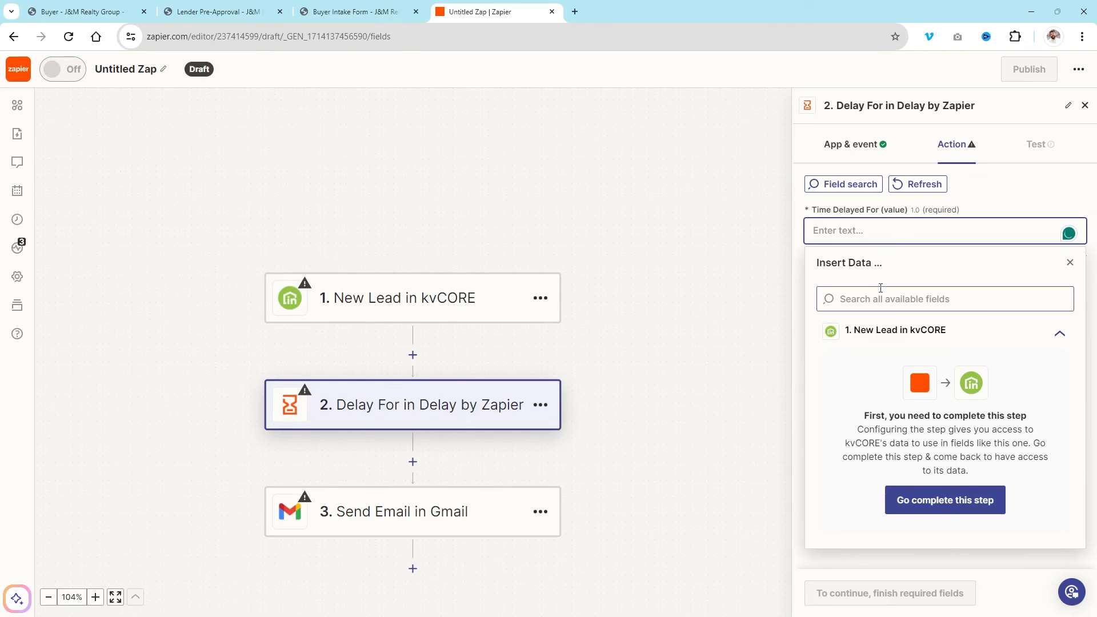
{"action": "left_click", "coordinate": [1011, 191]}
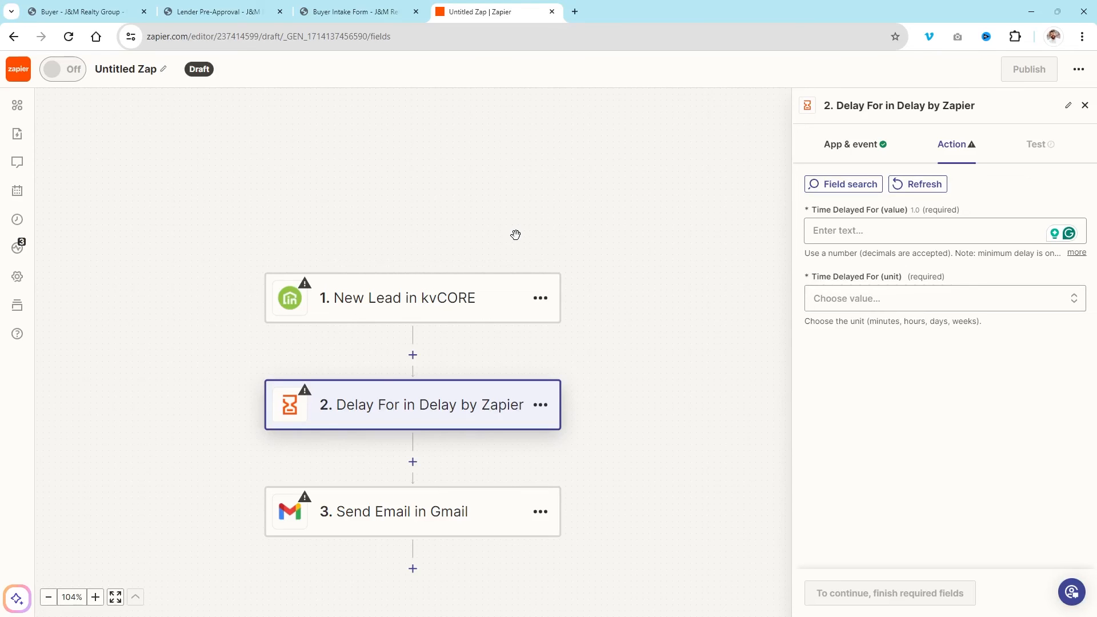
Step: Go over the home-buying step cards on the website's Buyer page and return to the three-step Zap in Zapier
{"action": "left_click", "coordinate": [326, 10]}
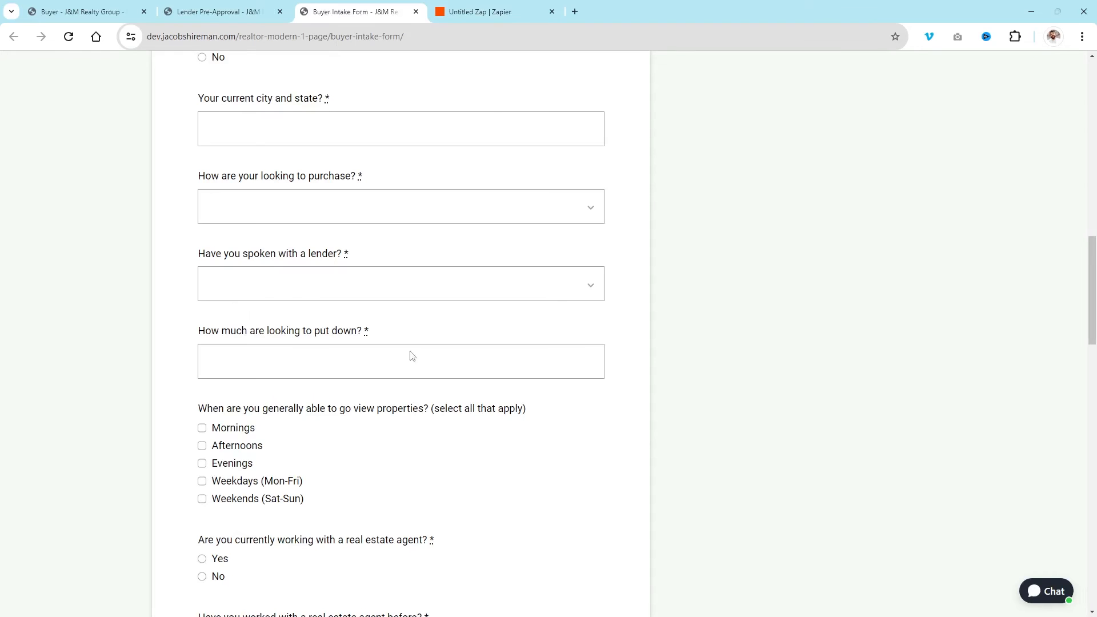
{"action": "left_click", "coordinate": [226, 10]}
{"action": "left_click", "coordinate": [86, 10]}
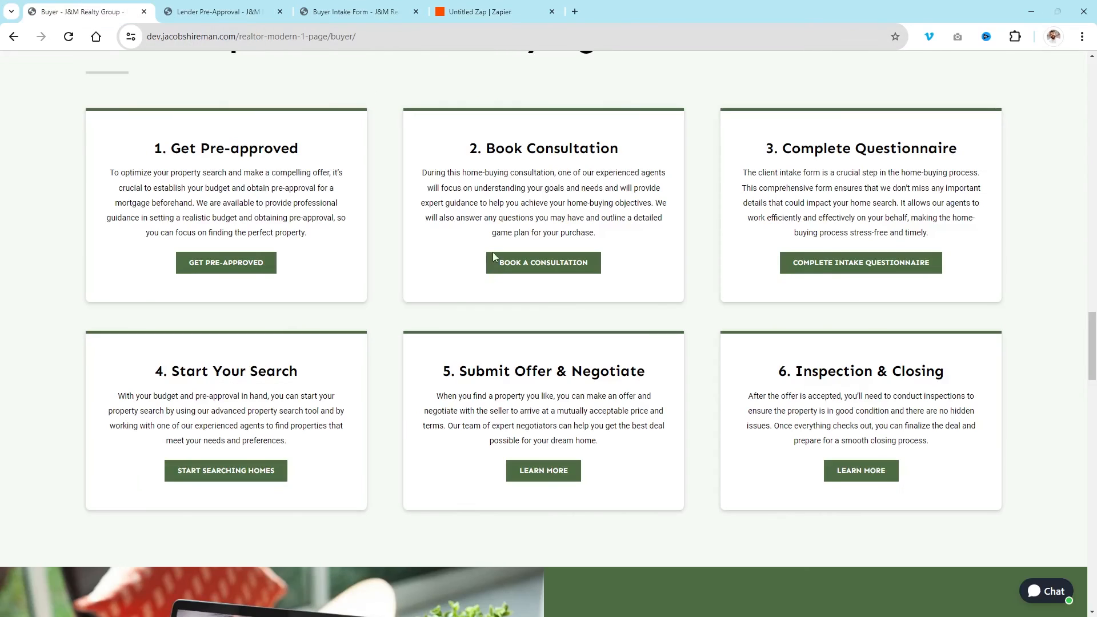
{"action": "left_click", "coordinate": [477, 11]}
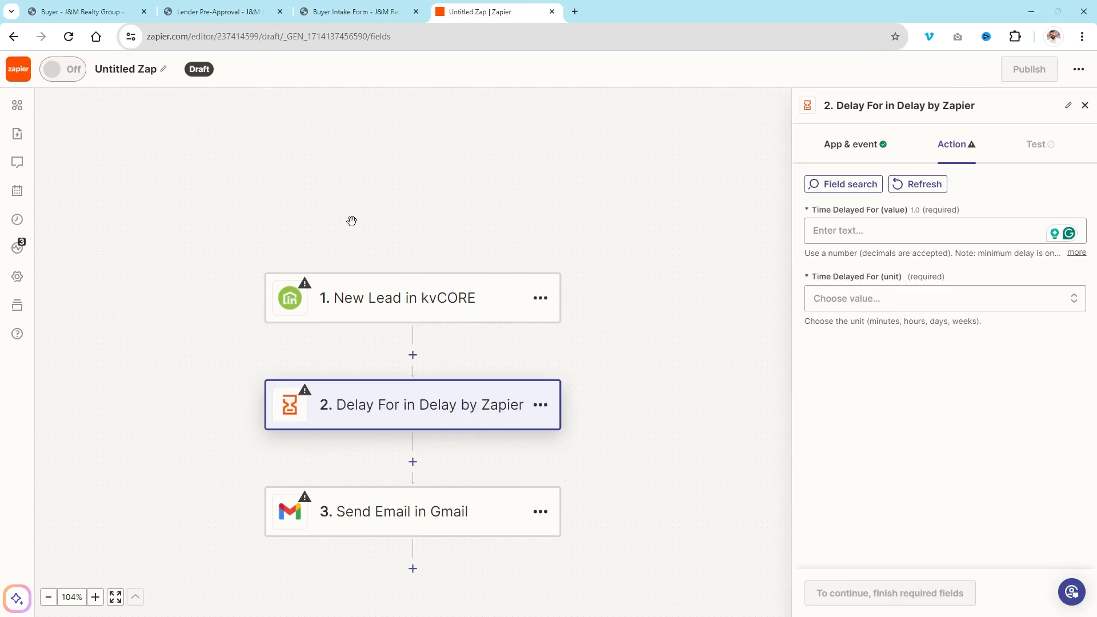
{"action": "scroll", "coordinate": [348, 255], "scroll_direction": "up", "scroll_amount": 1}
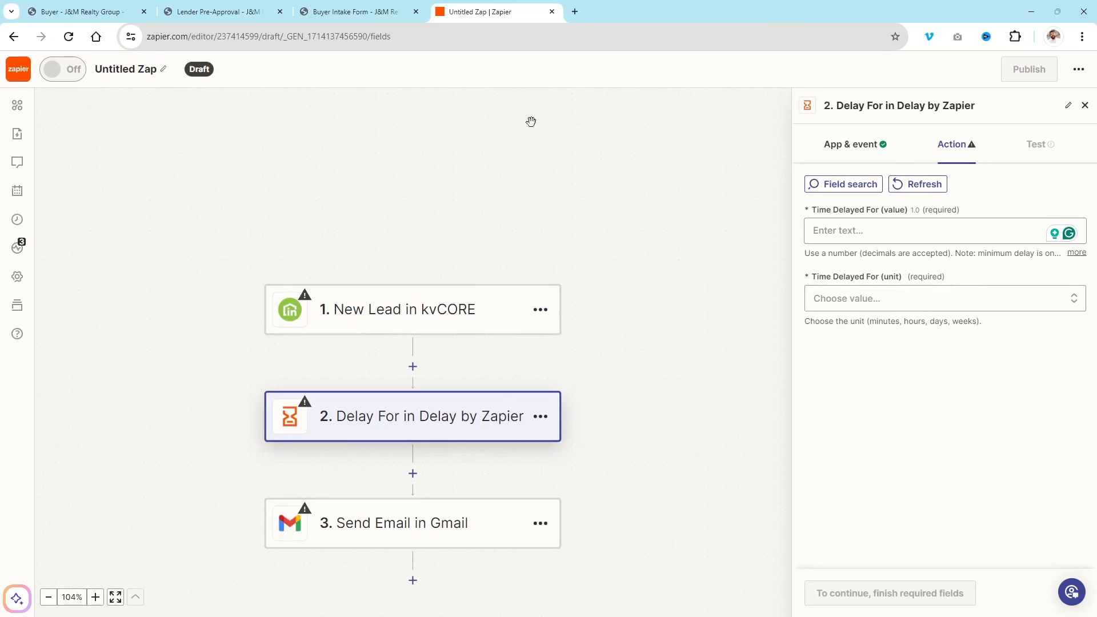
Step: Switch back to the website's Buyer page and follow the Learn More link on the "Submit Offer & Negotiate" card
{"action": "left_click", "coordinate": [196, 6]}
{"action": "left_click", "coordinate": [86, 12]}
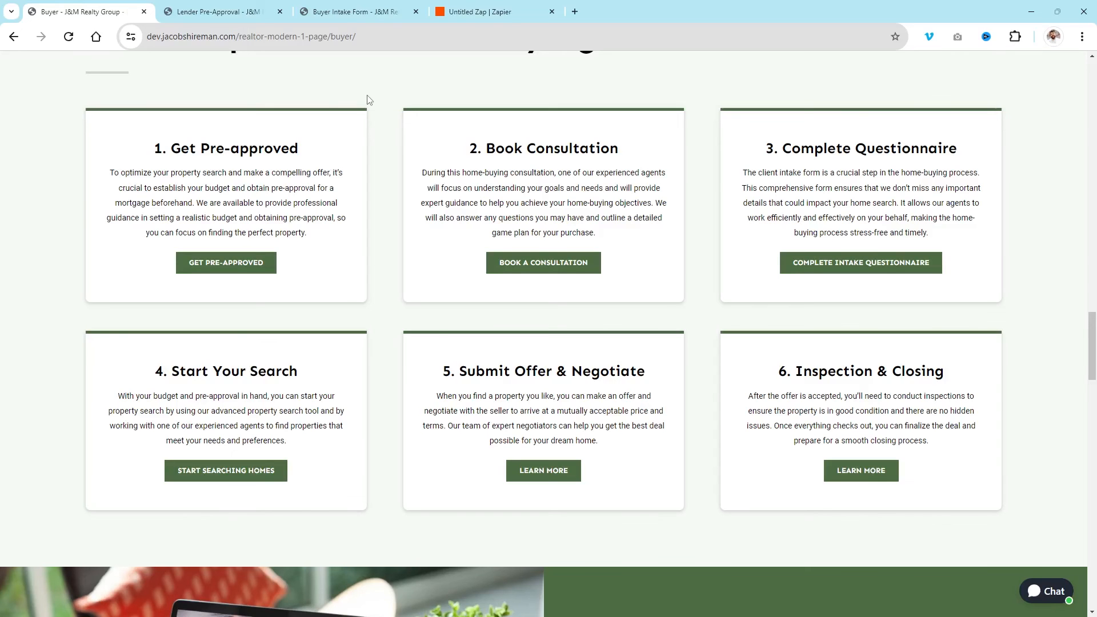
{"action": "left_click", "coordinate": [564, 471]}
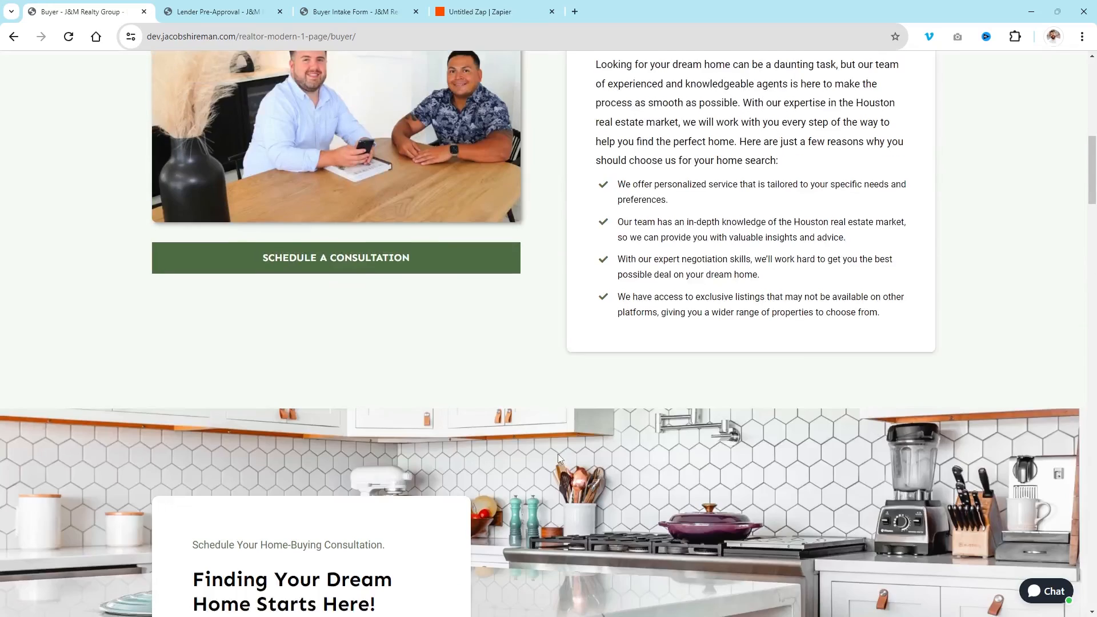